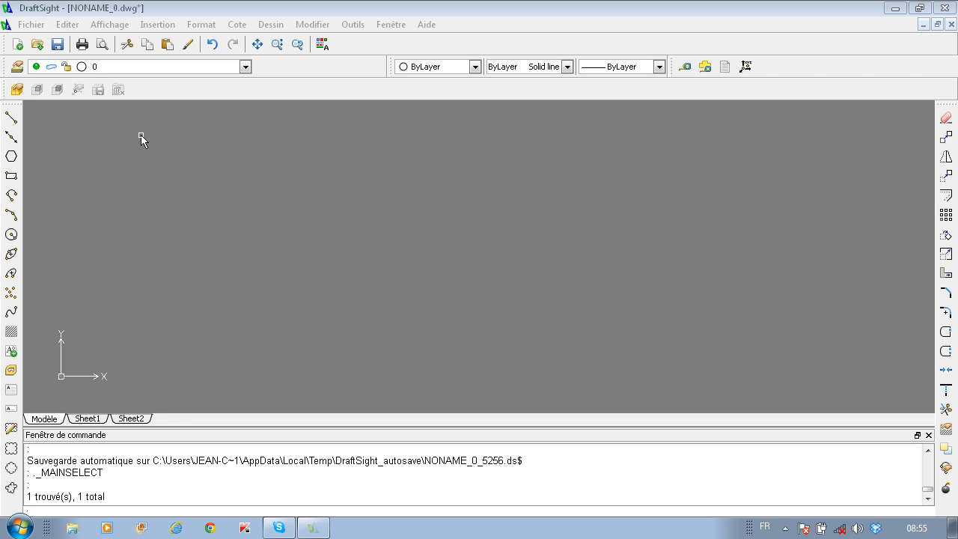
- Create a new drawing from the standardiso template
{"action": "key", "text": "alt"}
{"action": "left_click", "coordinate": [34, 25]}
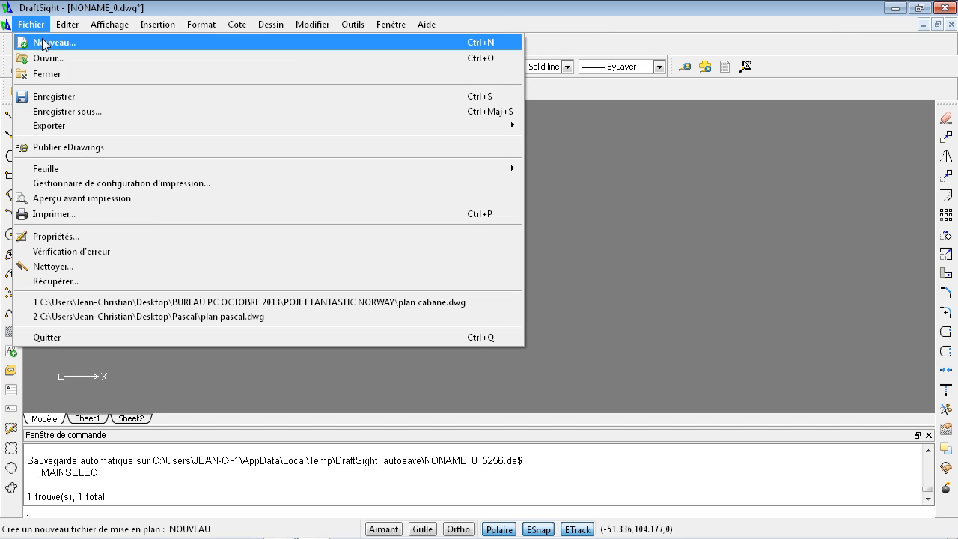
{"action": "left_click", "coordinate": [47, 44]}
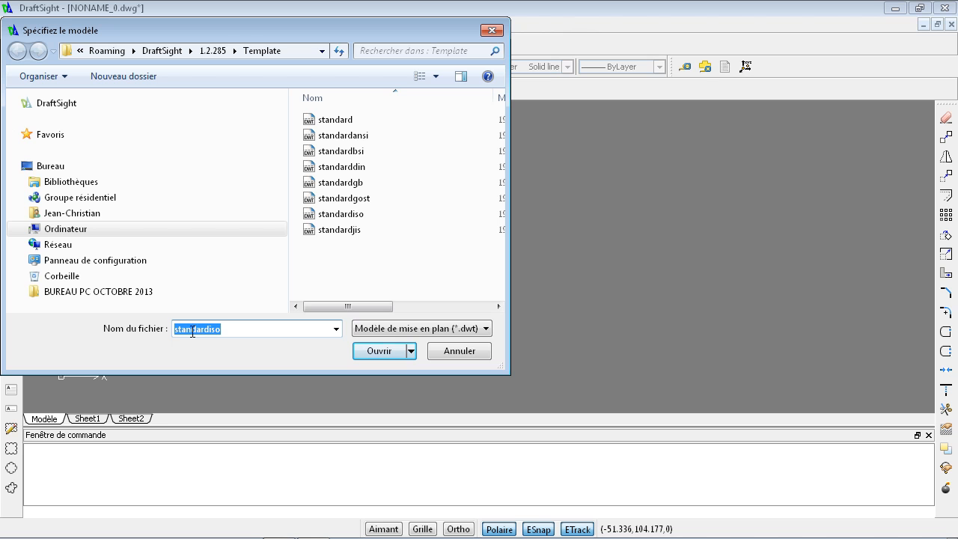
{"action": "left_click", "coordinate": [385, 356]}
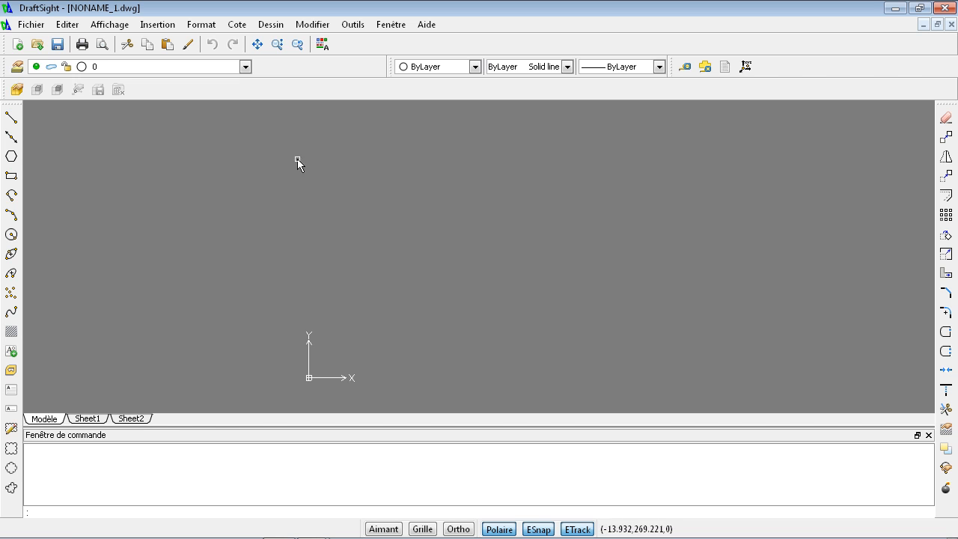
- Add a new layer named des_coupé in the layer manager
{"action": "left_click", "coordinate": [200, 29]}
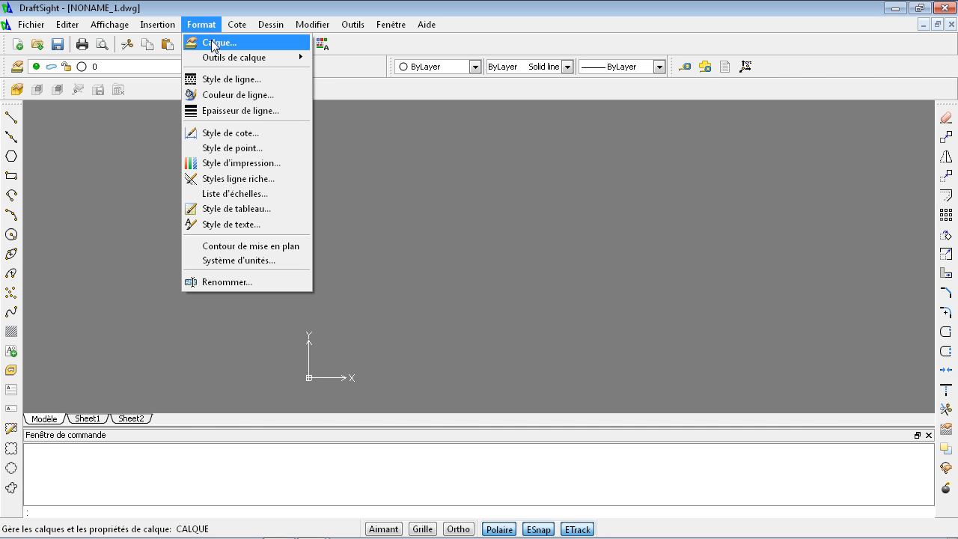
{"action": "left_click", "coordinate": [215, 44]}
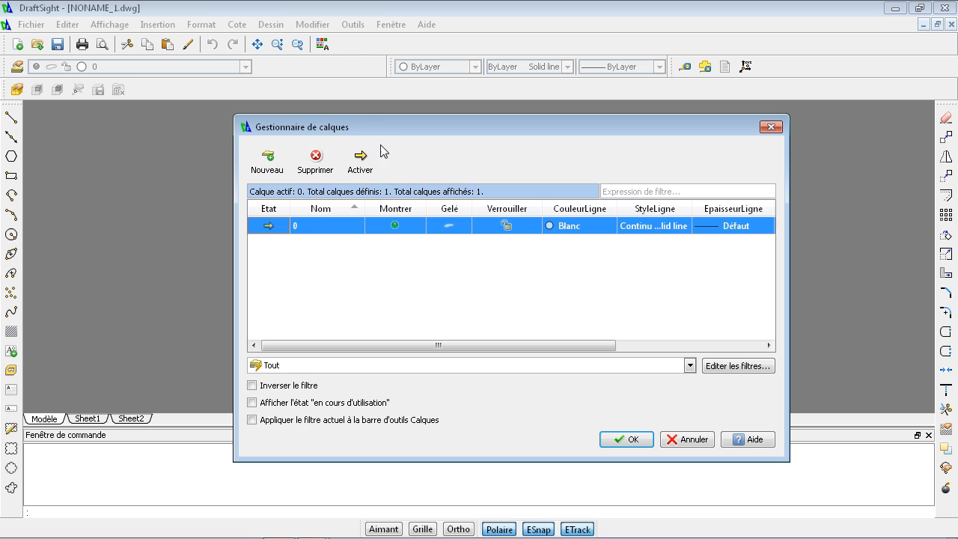
{"action": "left_click_drag", "start_coordinate": [380, 127], "coordinate": [382, 114]}
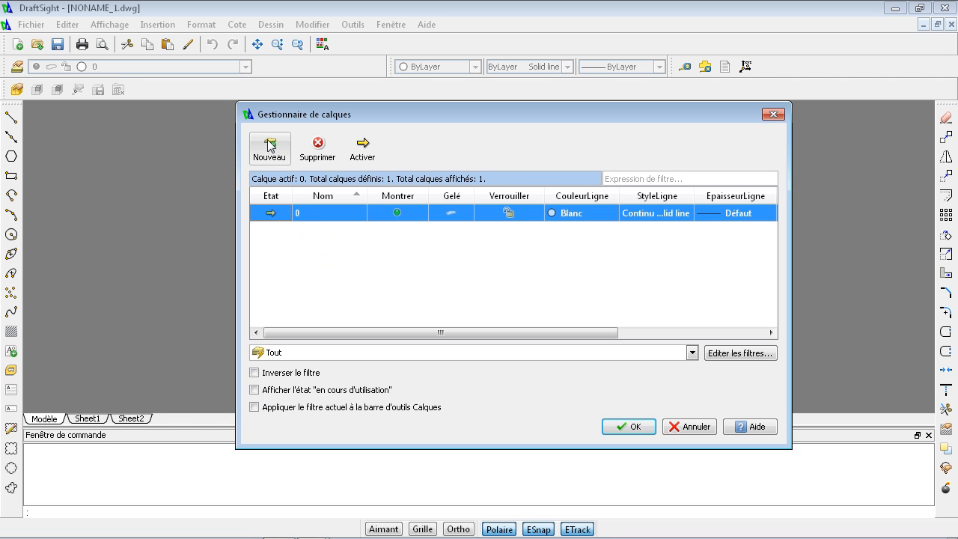
{"action": "left_click", "coordinate": [282, 160]}
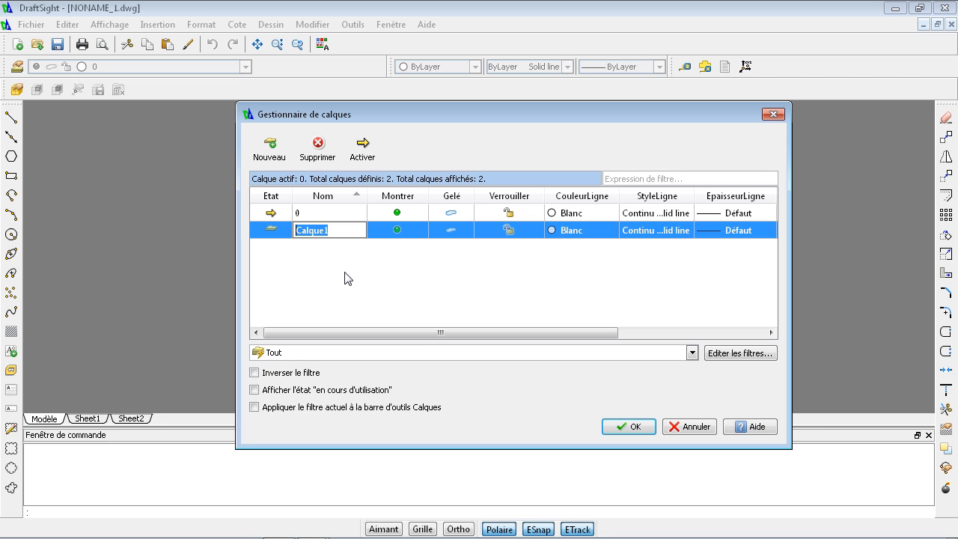
{"action": "type", "text": "des"}
{"action": "type", "text": "_coupe"}
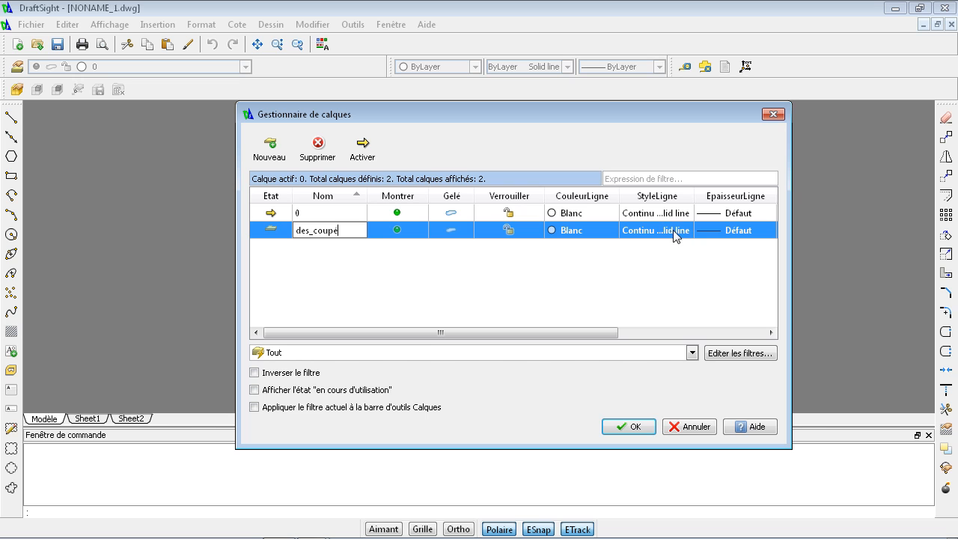
- Set the line weight of the des_coupé layer to 0.40 mm
{"action": "left_click", "coordinate": [721, 232]}
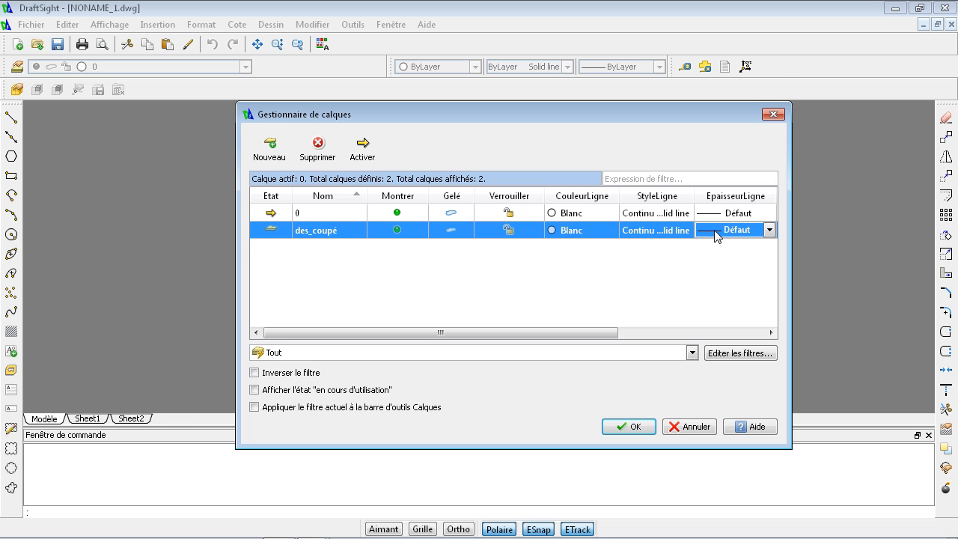
{"action": "left_click", "coordinate": [767, 231]}
{"action": "left_click_drag", "start_coordinate": [770, 256], "coordinate": [771, 280]}
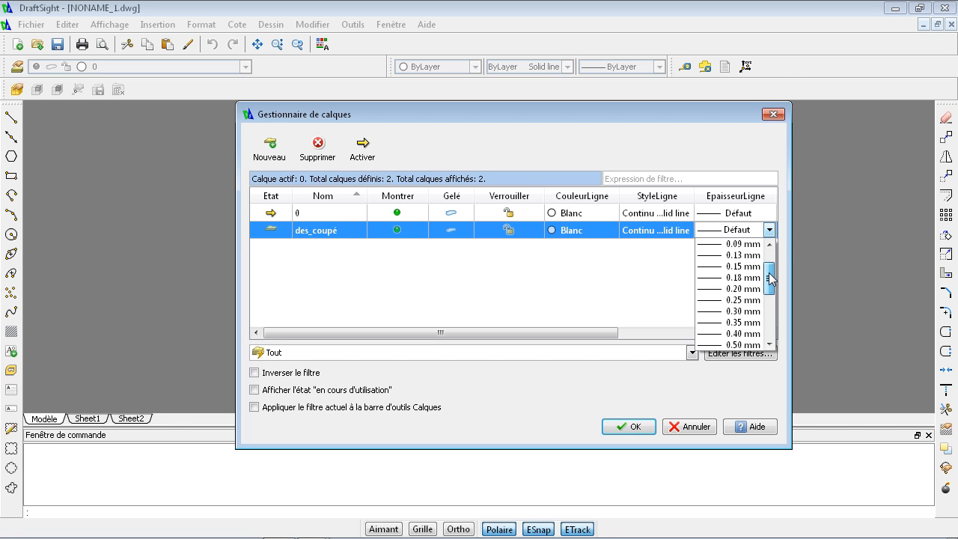
{"action": "left_click", "coordinate": [718, 333]}
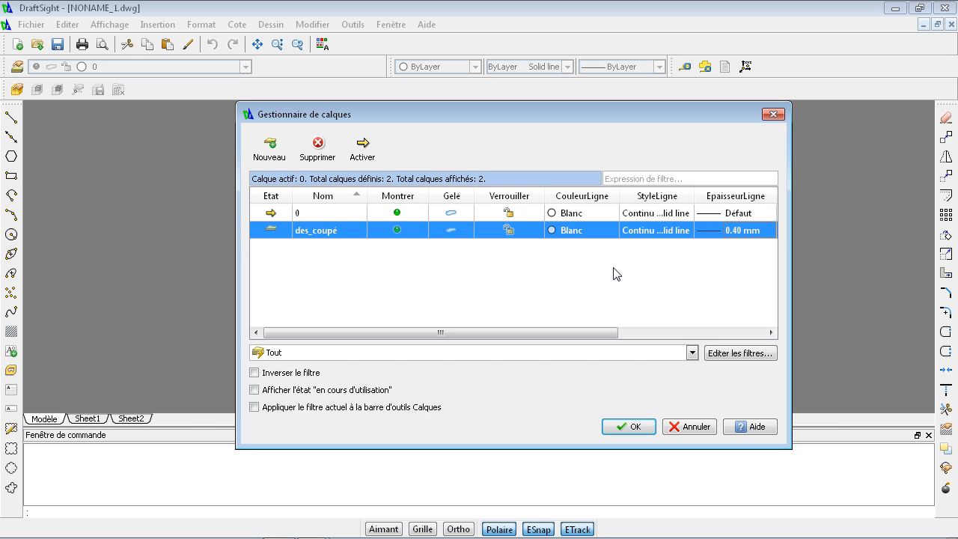
- Add a des_visible layer with 0.20 mm line weight and a des hachure layer with 0.09 mm, and accept the layers
{"action": "left_click", "coordinate": [270, 145]}
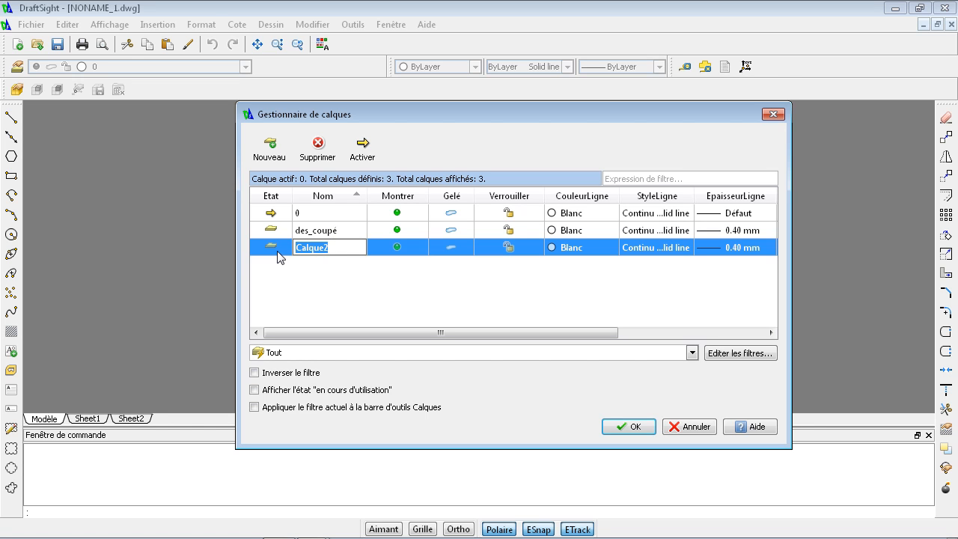
{"action": "type", "text": "des_visible"}
{"action": "left_click", "coordinate": [722, 248]}
{"action": "left_click", "coordinate": [769, 248]}
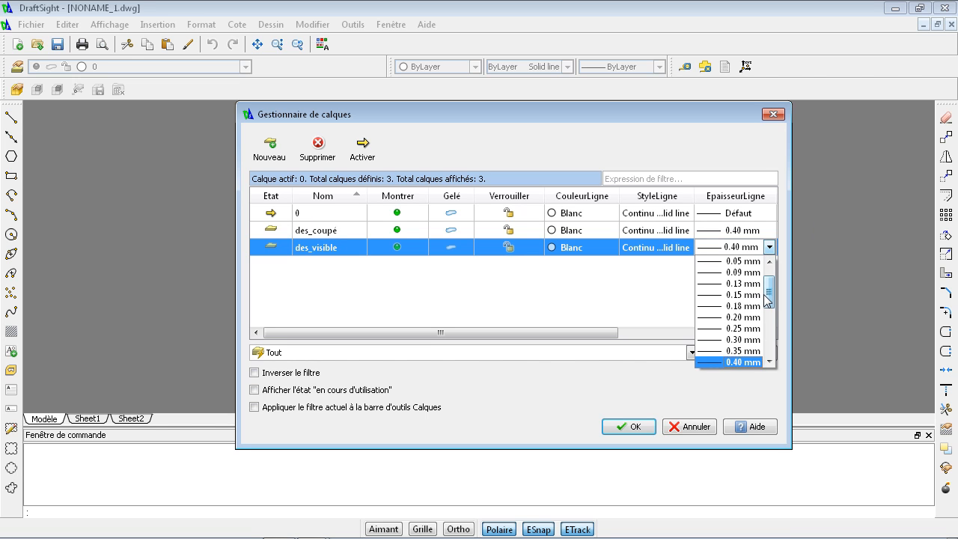
{"action": "left_click", "coordinate": [713, 318]}
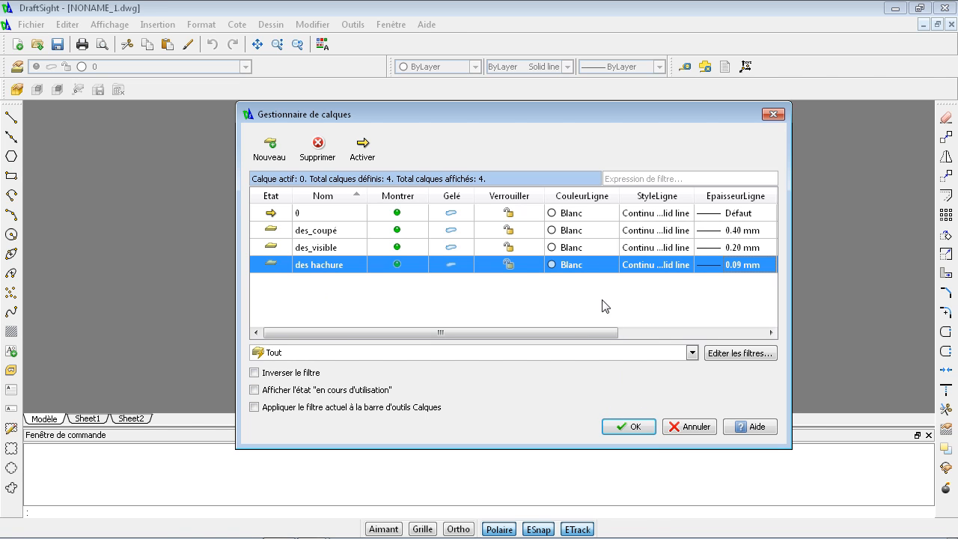
{"action": "left_click", "coordinate": [628, 427]}
- Set the block units format of the drawing's unit system to metres (Mètres)
{"action": "left_click", "coordinate": [202, 25]}
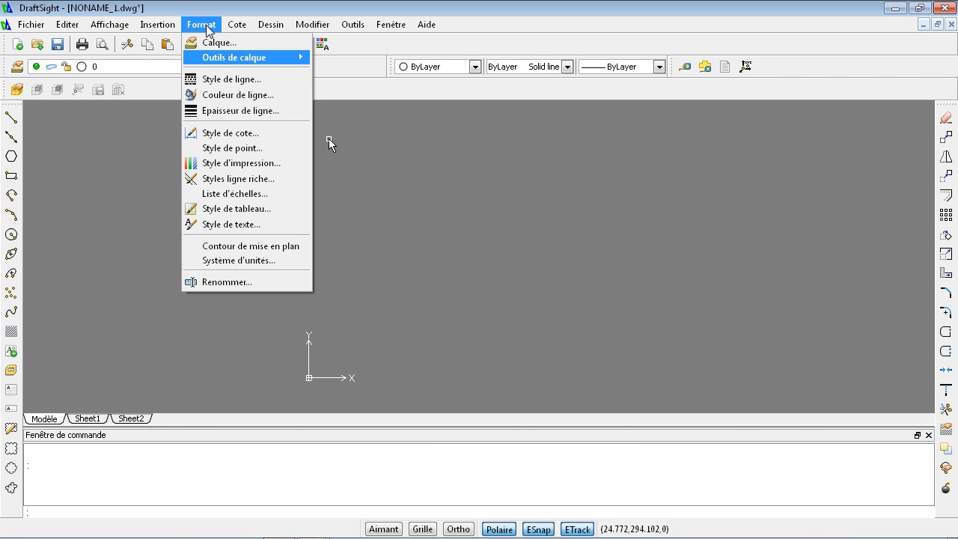
{"action": "left_click", "coordinate": [230, 261]}
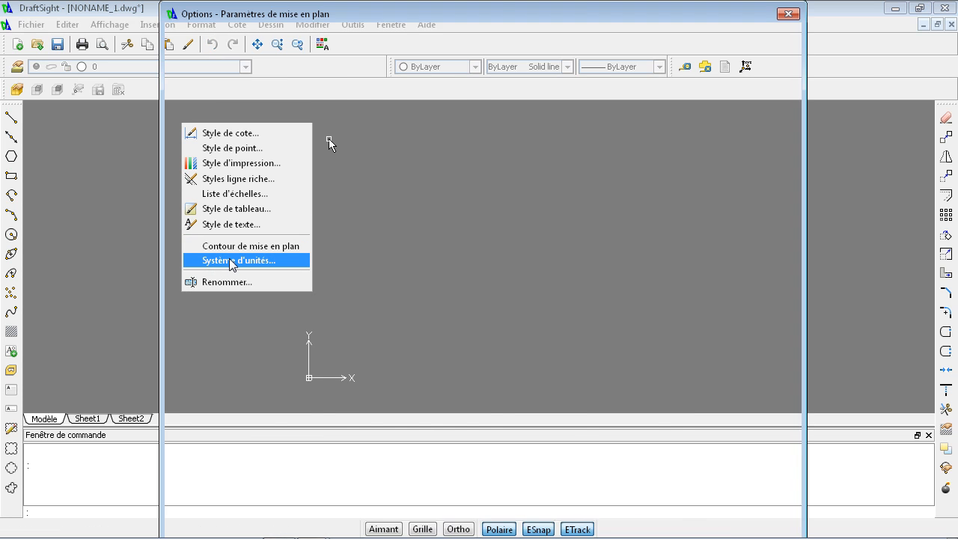
{"action": "left_click_drag", "start_coordinate": [422, 17], "coordinate": [440, 20]}
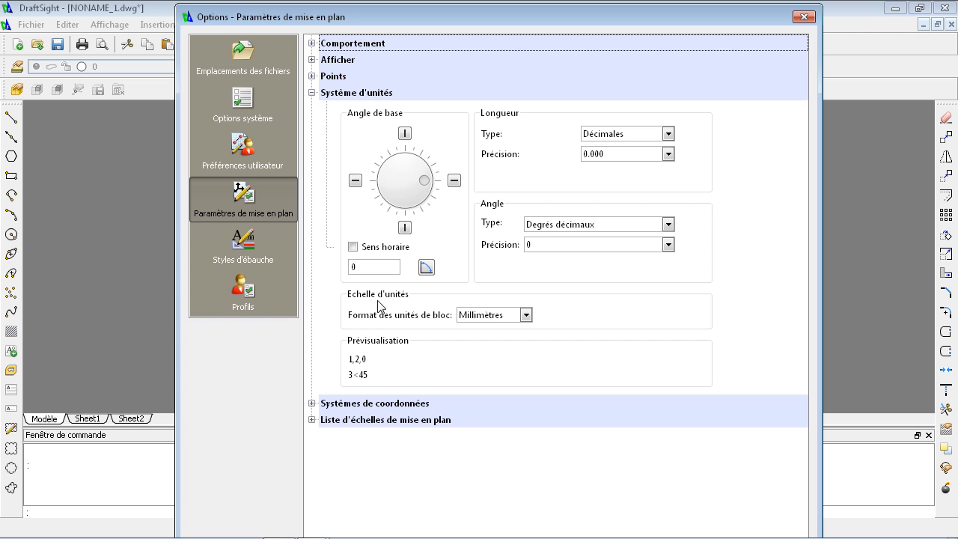
{"action": "left_click", "coordinate": [526, 317]}
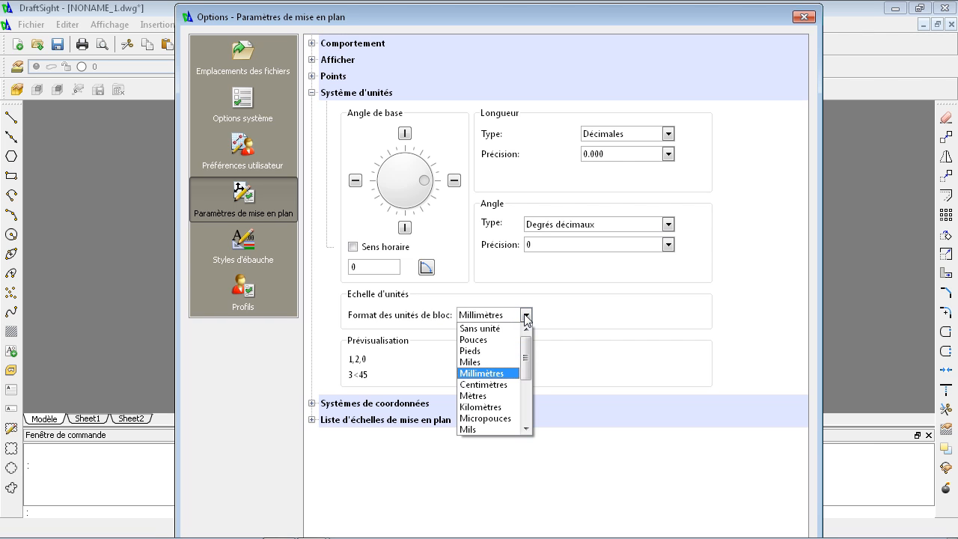
{"action": "left_click", "coordinate": [483, 396]}
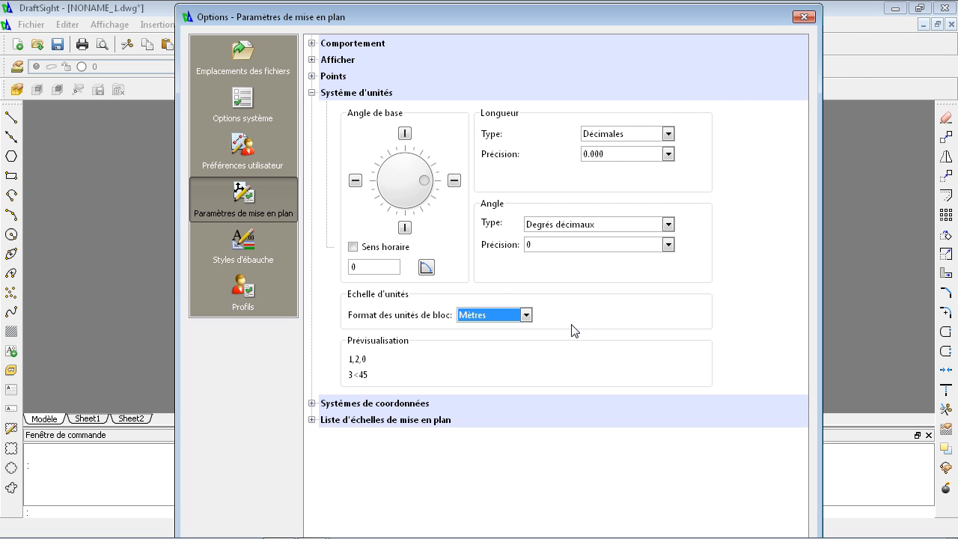
{"action": "left_click", "coordinate": [804, 16]}
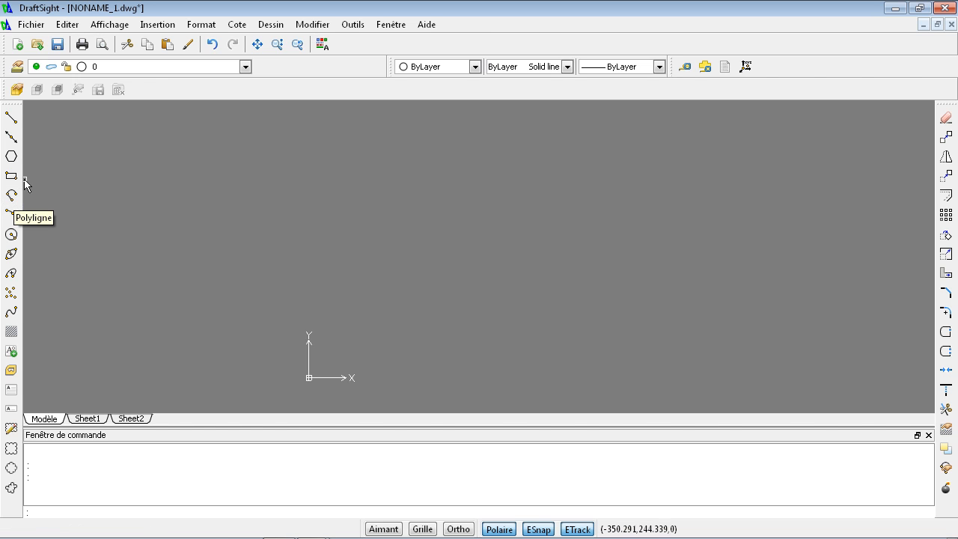
- Choose layer 0 as the active layer for drawing
{"action": "left_click", "coordinate": [143, 67]}
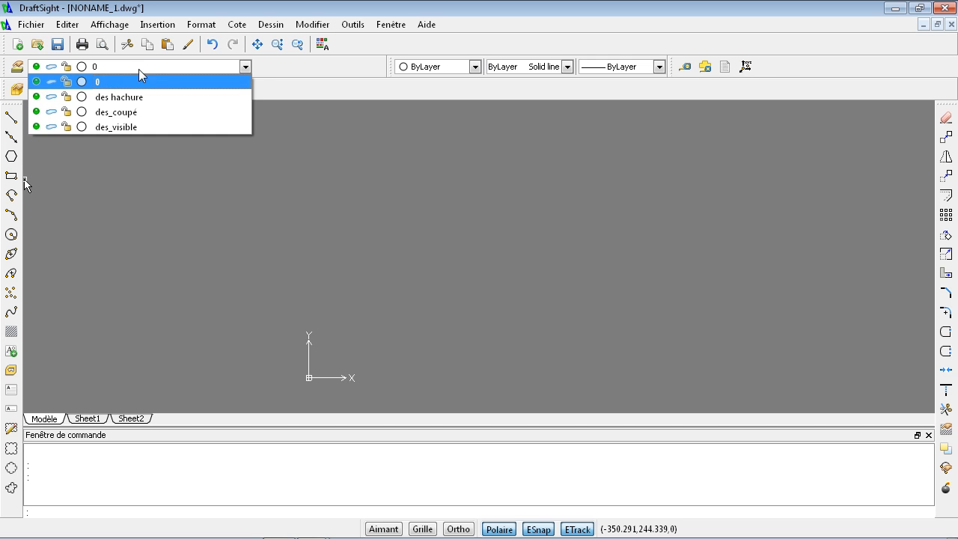
{"action": "left_click", "coordinate": [104, 81]}
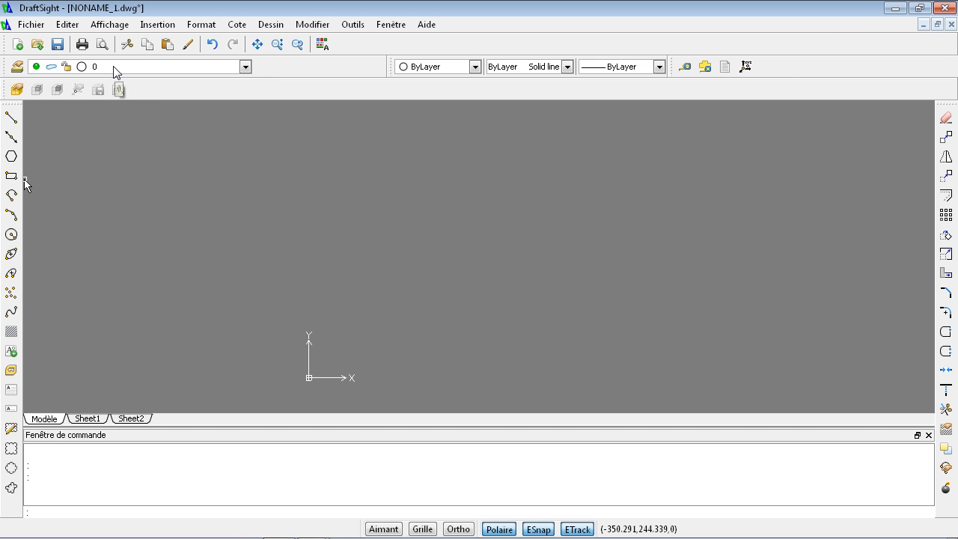
{"action": "left_click", "coordinate": [113, 69]}
{"action": "left_click", "coordinate": [105, 79]}
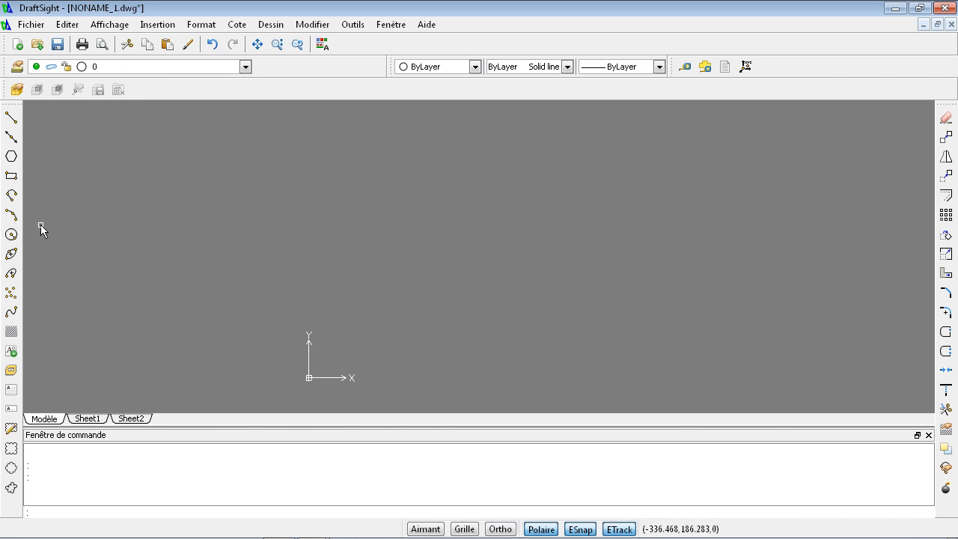
- Set the incremental angle for displaying polar guides to 45 degrees
{"action": "left_click", "coordinate": [11, 194]}
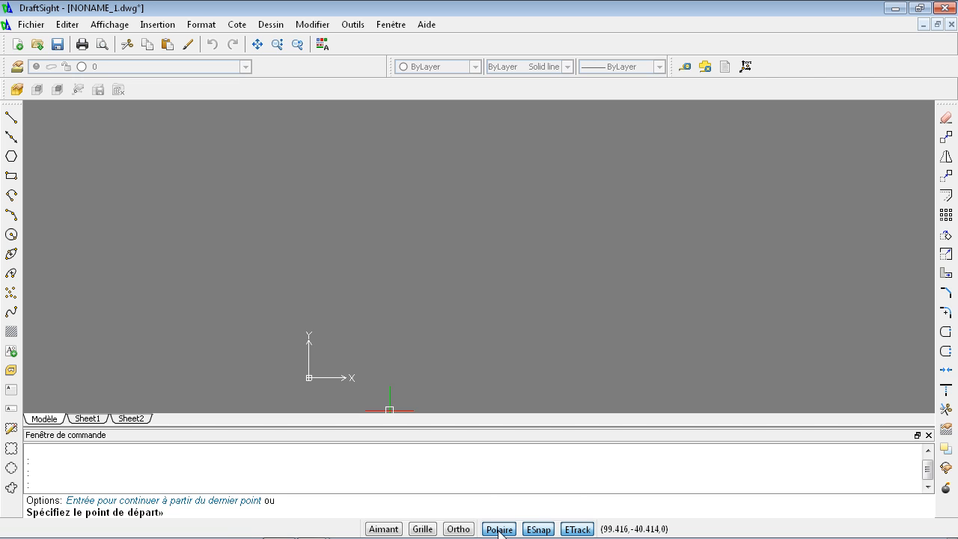
{"action": "right_click", "coordinate": [499, 529]}
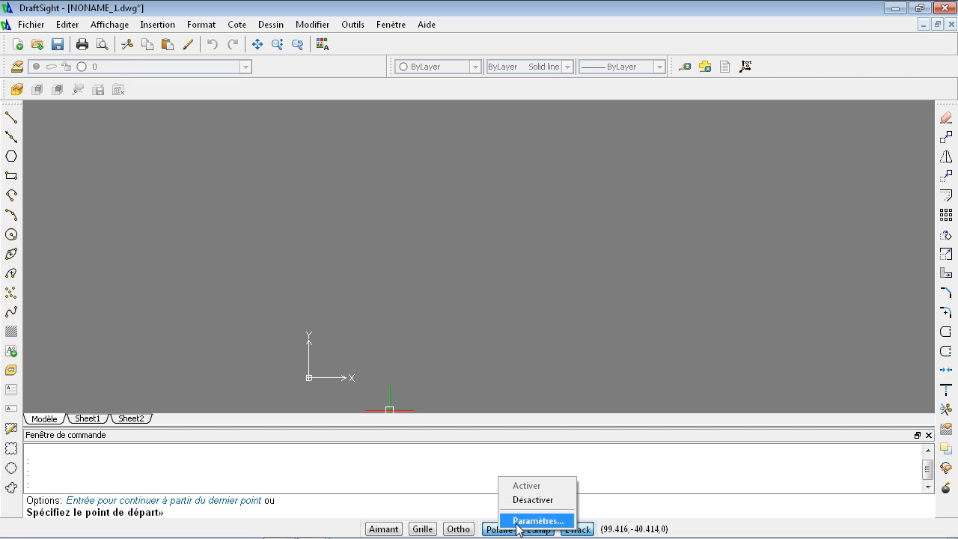
{"action": "left_click", "coordinate": [518, 522]}
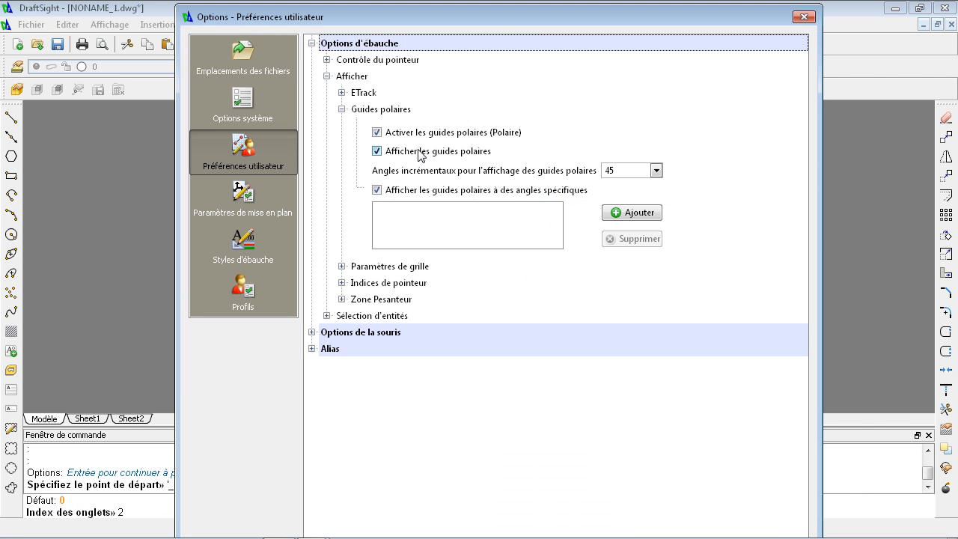
{"action": "left_click", "coordinate": [656, 171]}
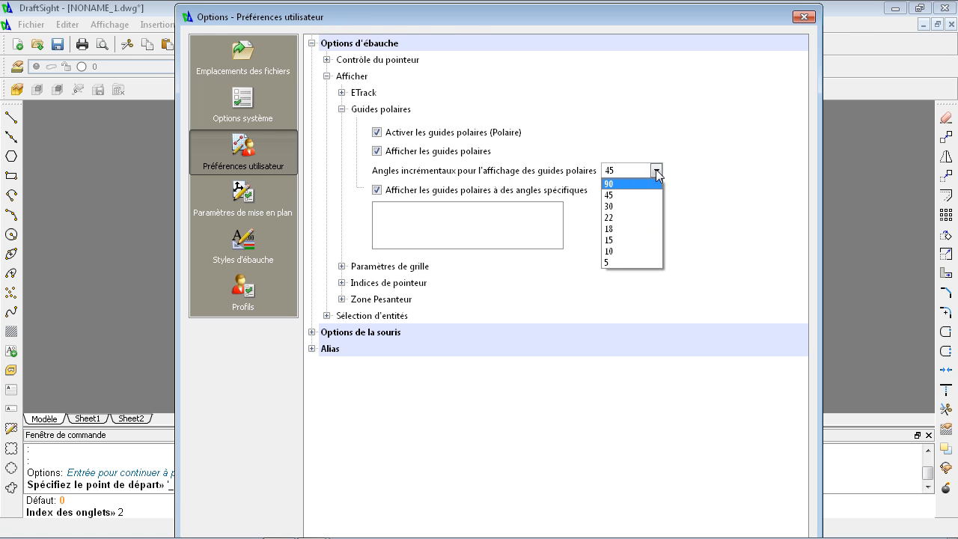
{"action": "left_click", "coordinate": [613, 196]}
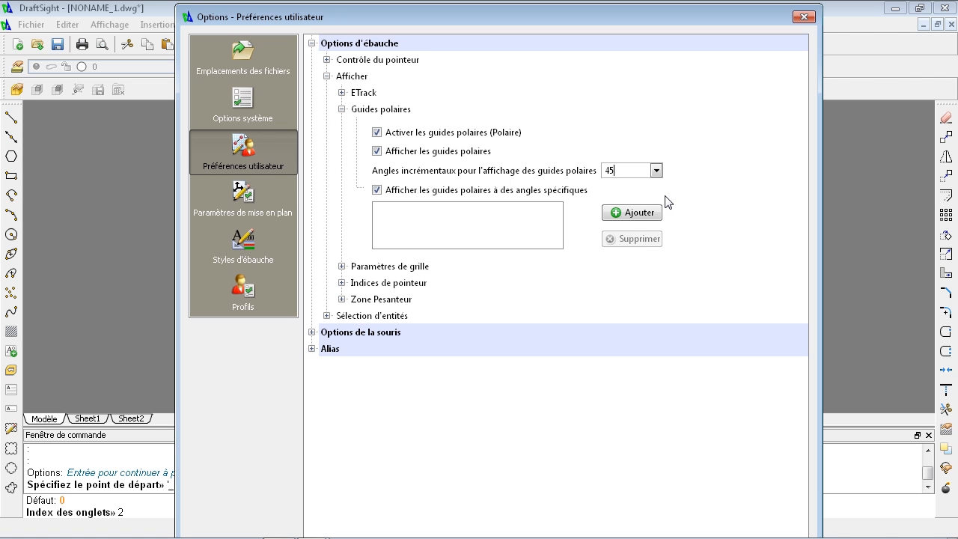
{"action": "left_click", "coordinate": [803, 16]}
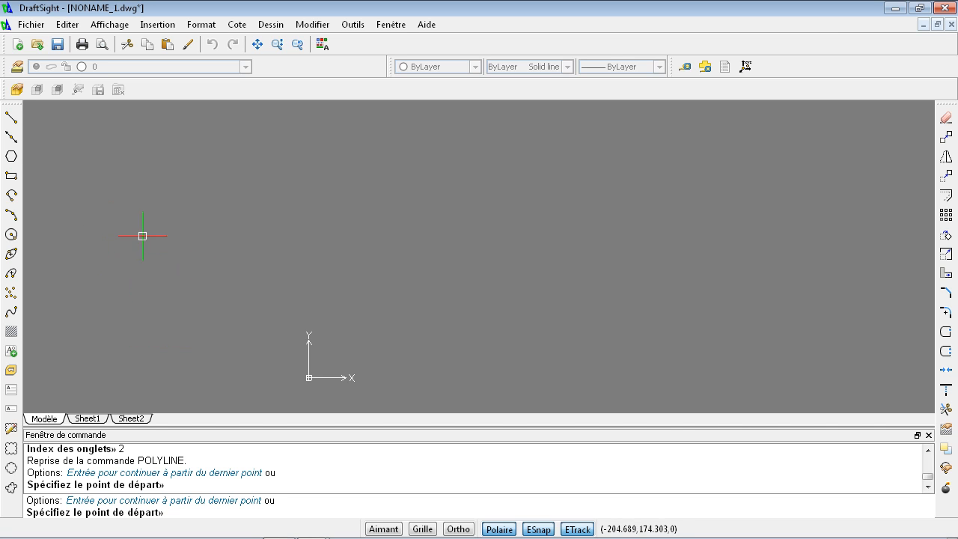
- Start a polyline just above and to the right of the origin with a 5-unit horizontal segment
{"action": "left_click", "coordinate": [12, 195]}
{"action": "left_click", "coordinate": [353, 353]}
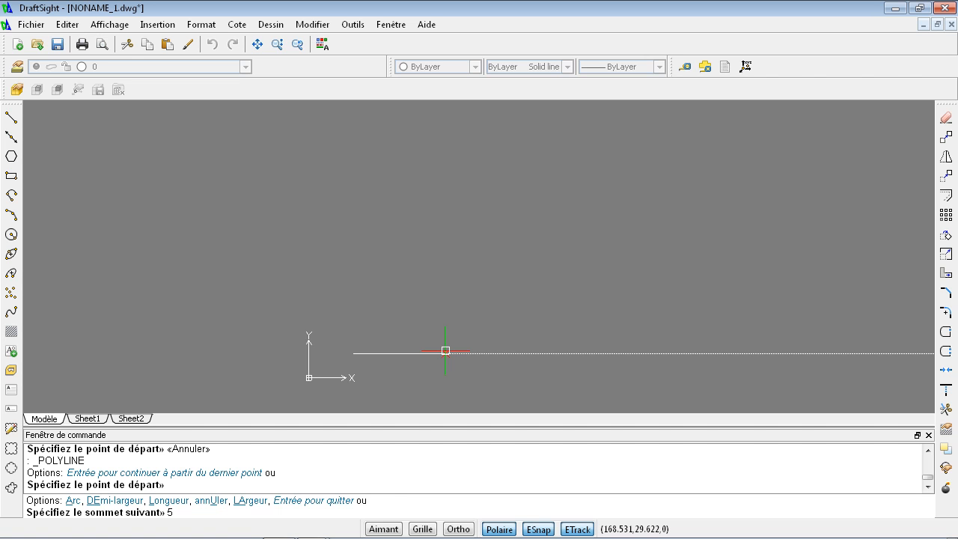
{"action": "key", "text": "Return"}
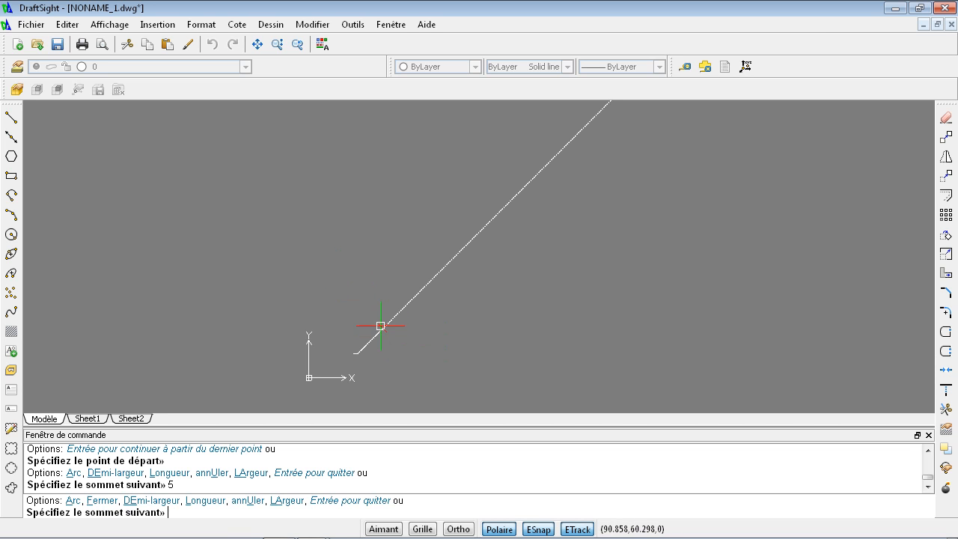
- Continue the polyline with a 5-unit segment rising to the right along the 45-degree polar guide
{"action": "scroll", "coordinate": [367, 344], "scroll_direction": "up", "scroll_amount": 2}
{"action": "scroll", "coordinate": [363, 369], "scroll_direction": "up", "scroll_amount": 3}
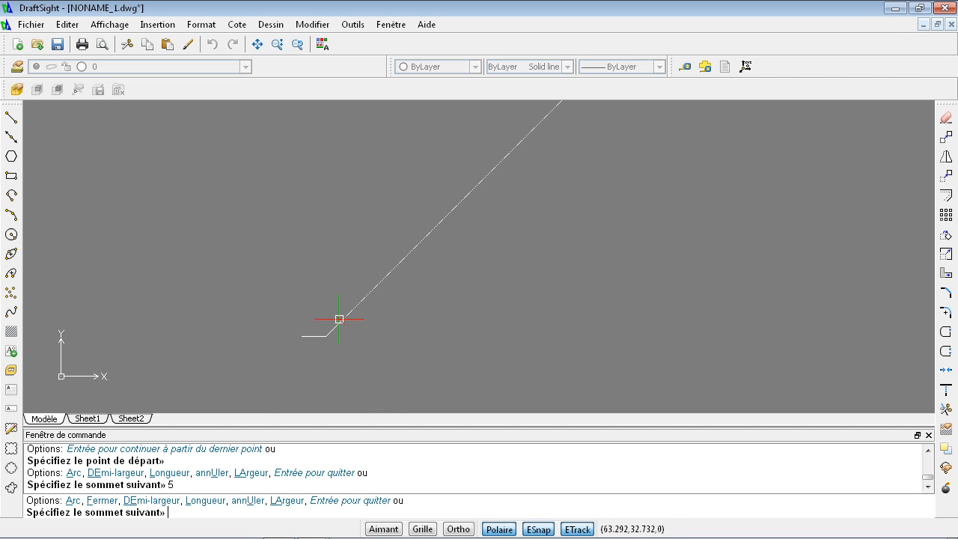
{"action": "scroll", "coordinate": [334, 320], "scroll_direction": "up", "scroll_amount": 1}
{"action": "scroll", "coordinate": [338, 318], "scroll_direction": "up", "scroll_amount": 3}
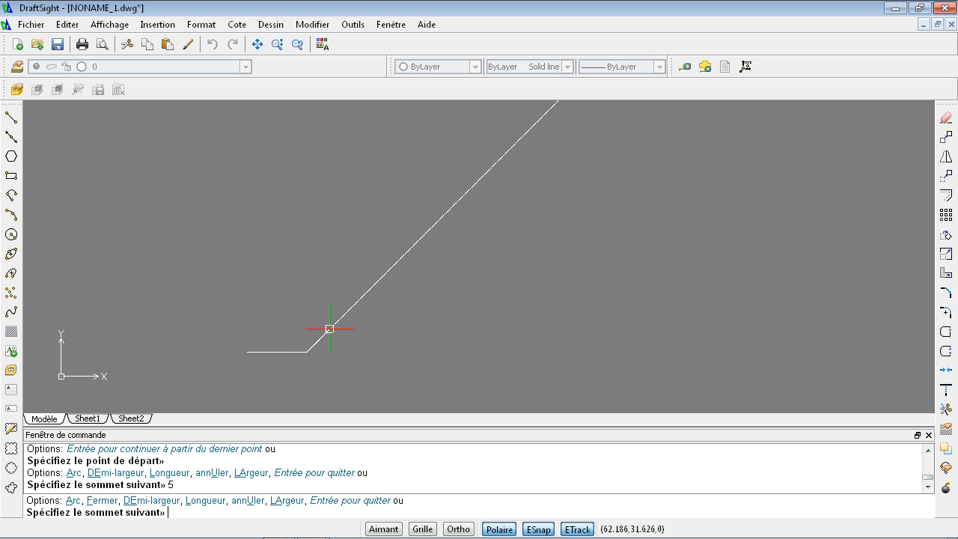
{"action": "scroll", "coordinate": [336, 322], "scroll_direction": "up", "scroll_amount": 1}
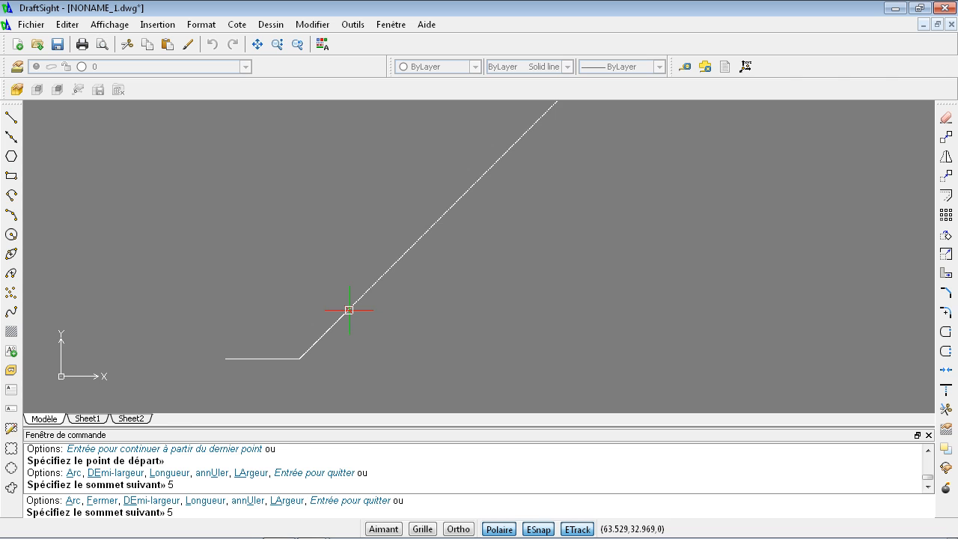
{"action": "key", "text": "Return"}
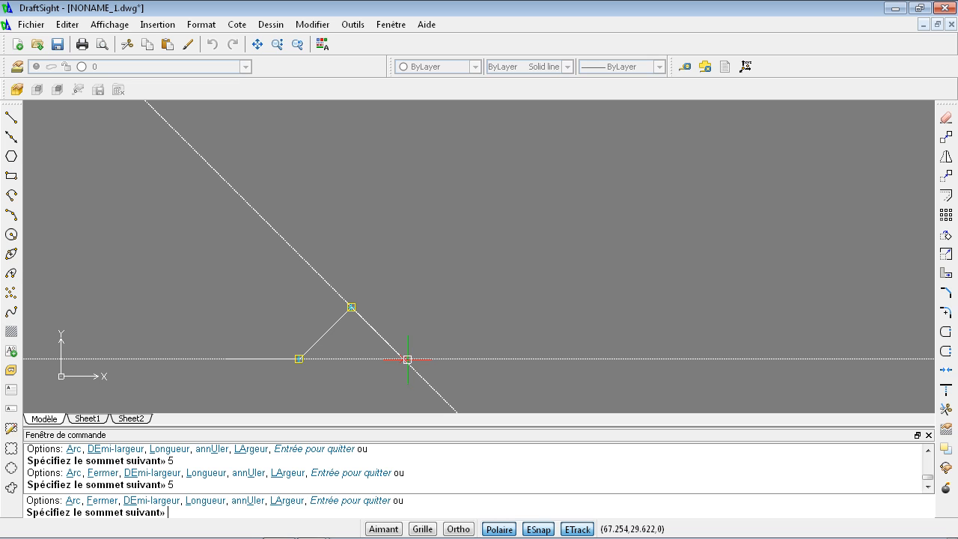
- Continue the polyline with a 45-degree segment down to the baseline, 5 units to the right, 5 units up and 2.5 units to the left
{"action": "left_click", "coordinate": [402, 358]}
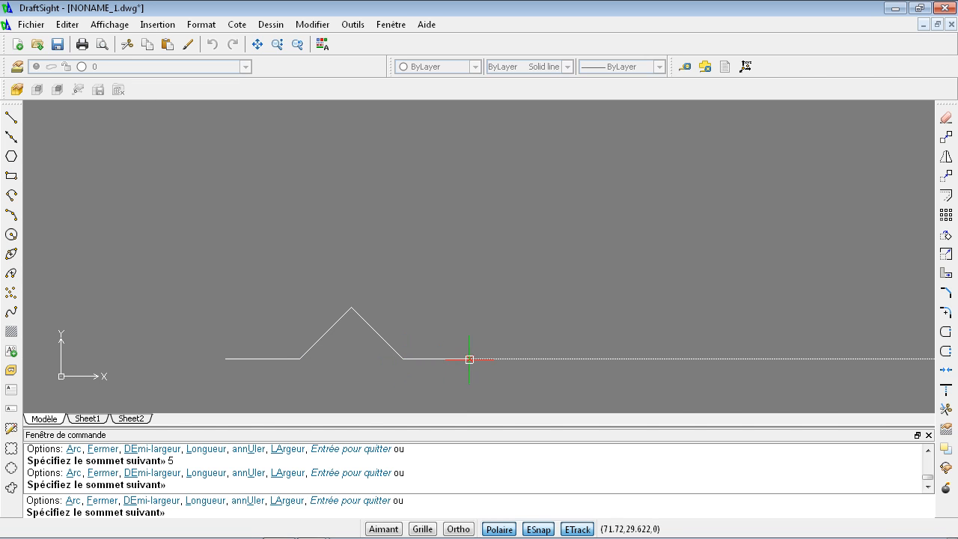
{"action": "key", "text": "Return"}
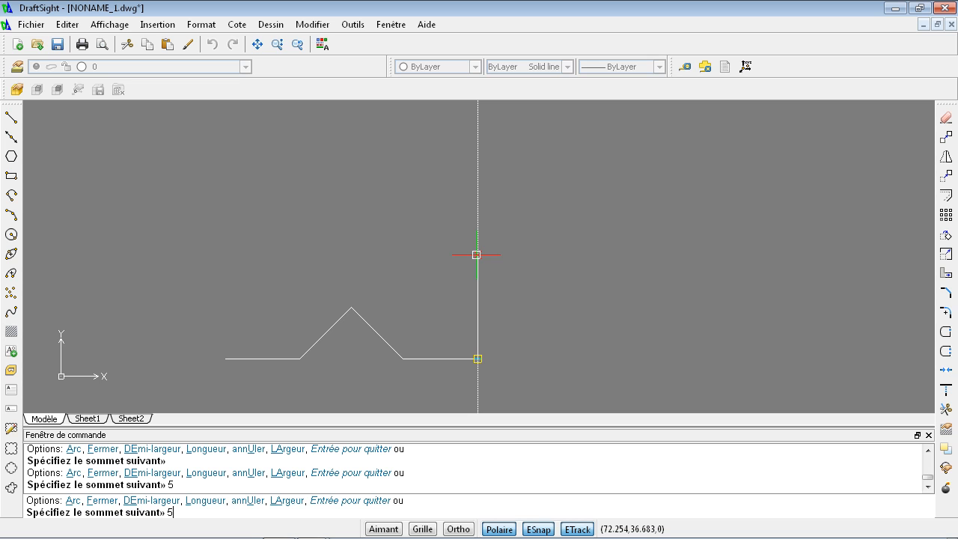
{"action": "key", "text": "Return"}
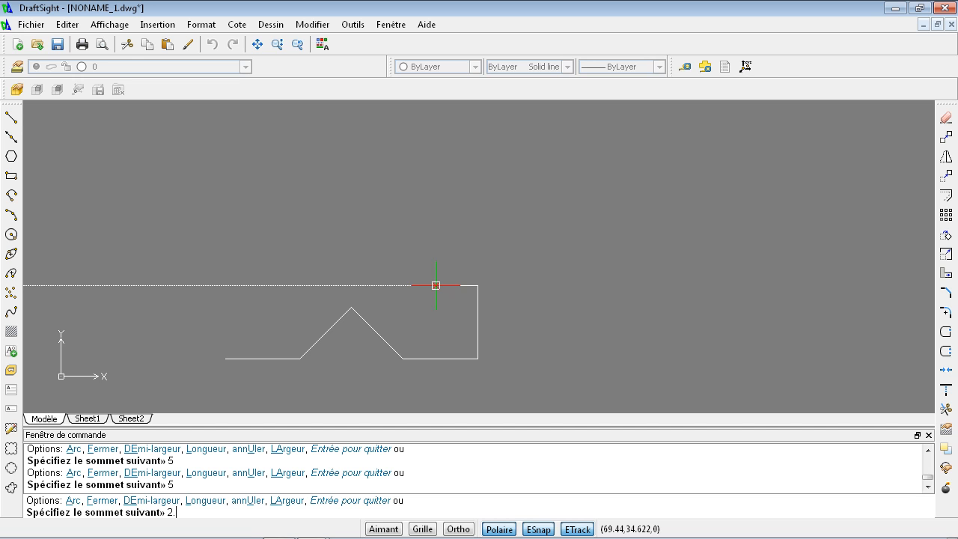
{"action": "type", "text": "2.5"}
{"action": "key", "text": "Return"}
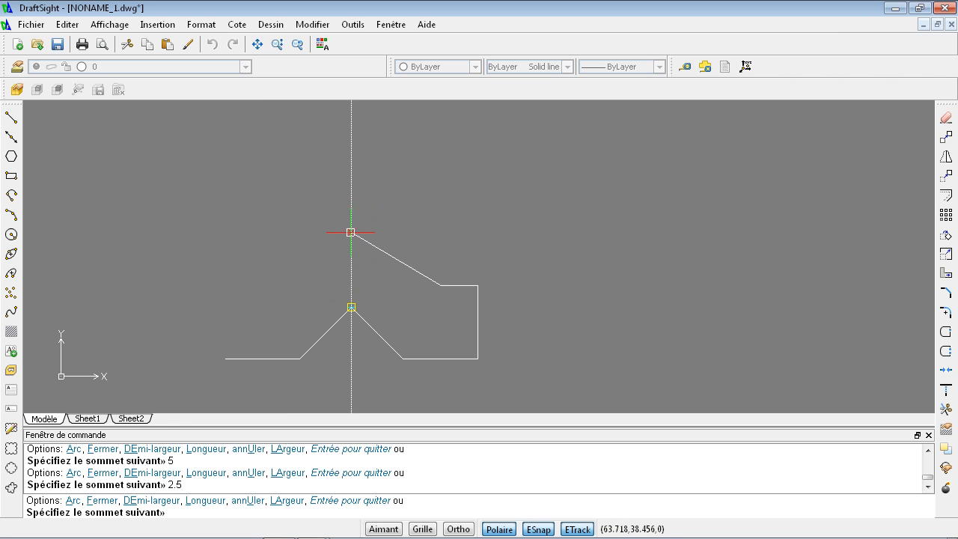
- Finish the outline symmetrically with 45-degree slopes meeting above the inner peak, a shoulder above the first segment's midpoint, and a left side returning to the start point
{"action": "left_click", "coordinate": [352, 195]}
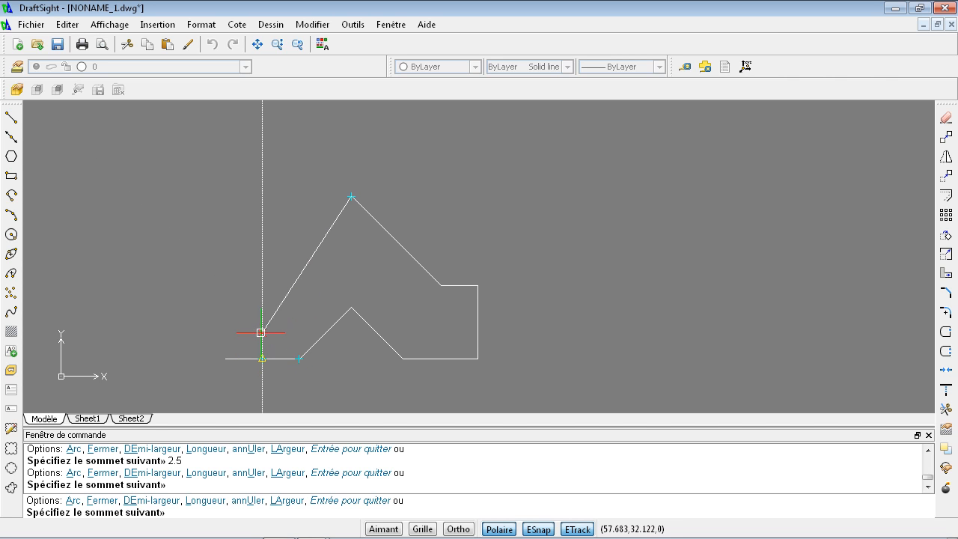
{"action": "left_click", "coordinate": [261, 287]}
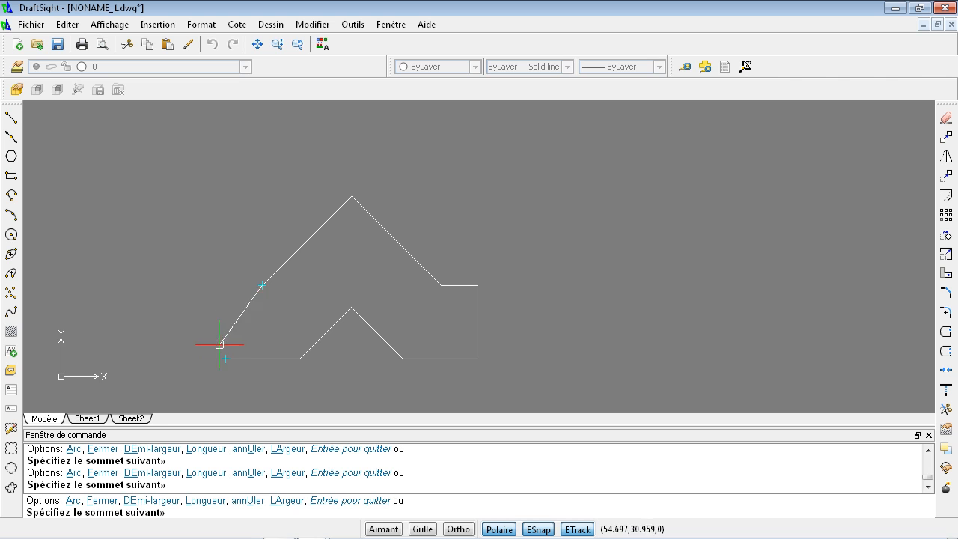
{"action": "left_click", "coordinate": [225, 285]}
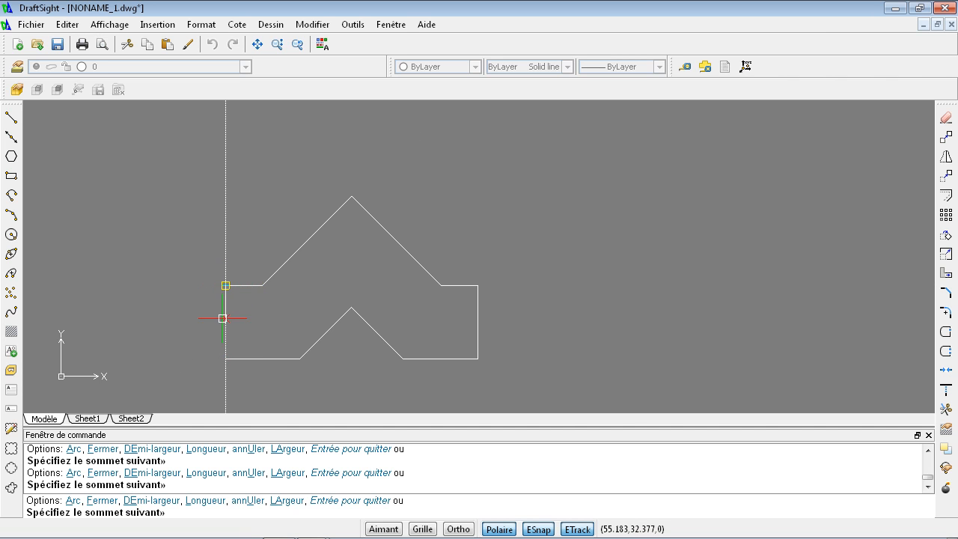
{"action": "left_click", "coordinate": [225, 358]}
{"action": "key", "text": "Escape"}
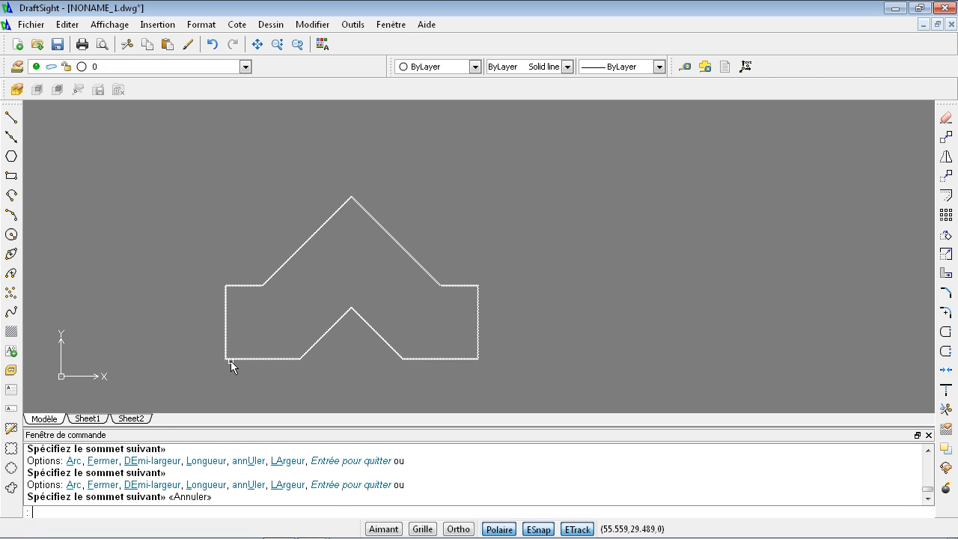
- Offset the closed outline 0.2 units towards its inside
{"action": "mouse_move", "coordinate": [382, 286]}
{"action": "middle_mouse_down"}
{"action": "mouse_move", "coordinate": [422, 246]}
{"action": "mouse_move", "coordinate": [412, 249]}
{"action": "middle_mouse_up"}
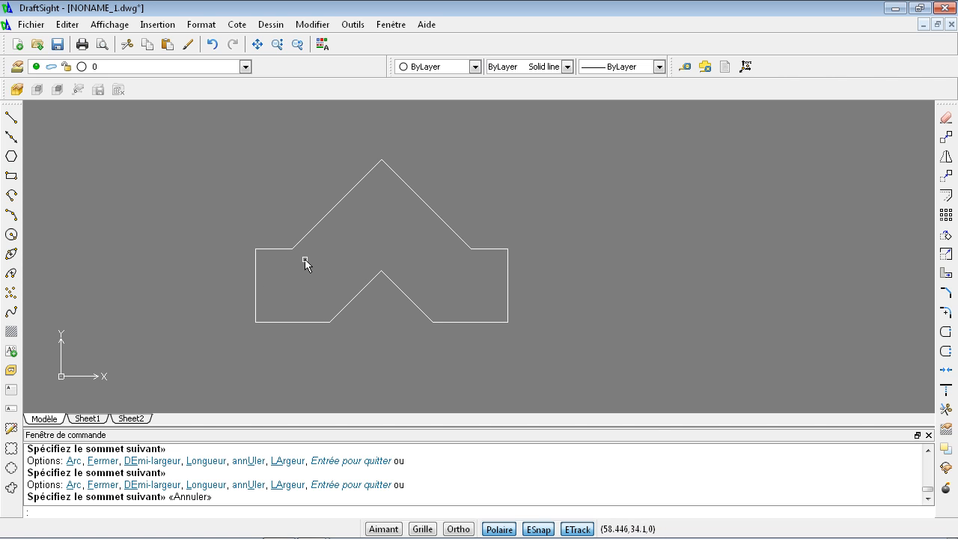
{"action": "scroll", "coordinate": [306, 249], "scroll_direction": "up", "scroll_amount": 2}
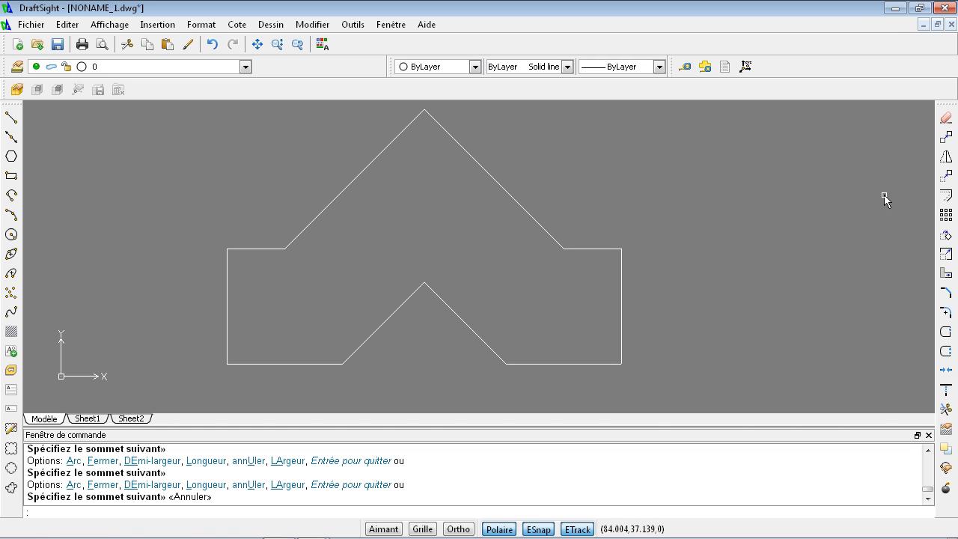
{"action": "left_click", "coordinate": [946, 196]}
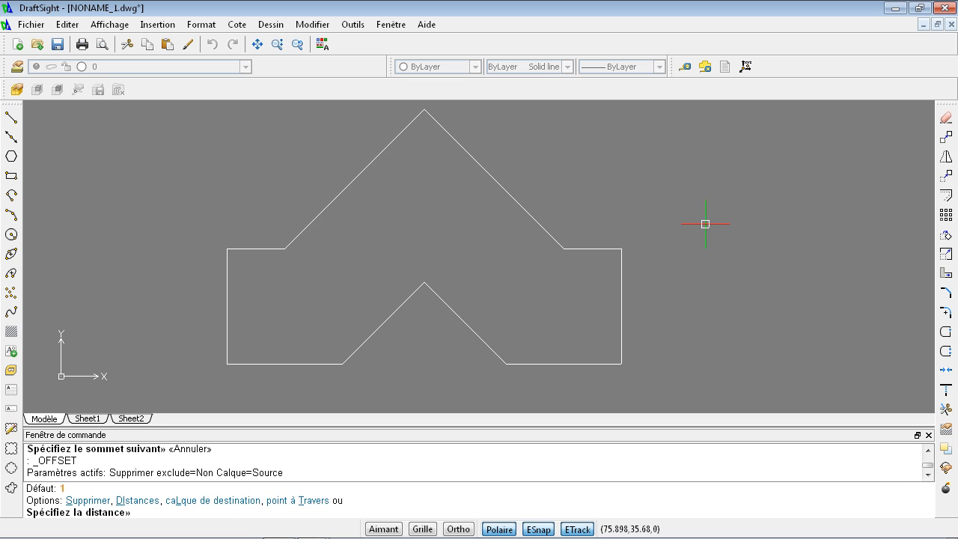
{"action": "type", "text": "2"}
{"action": "key", "text": "Return"}
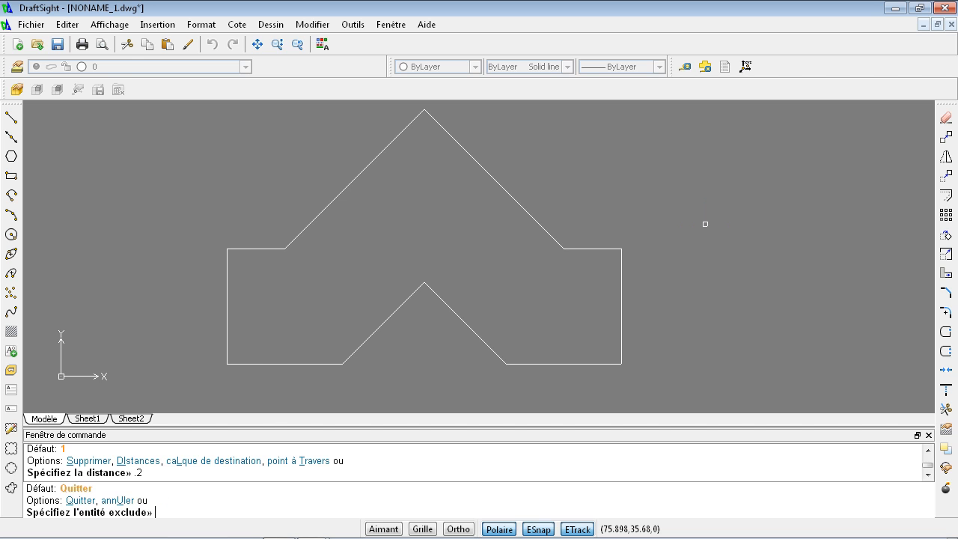
{"action": "left_click", "coordinate": [608, 247]}
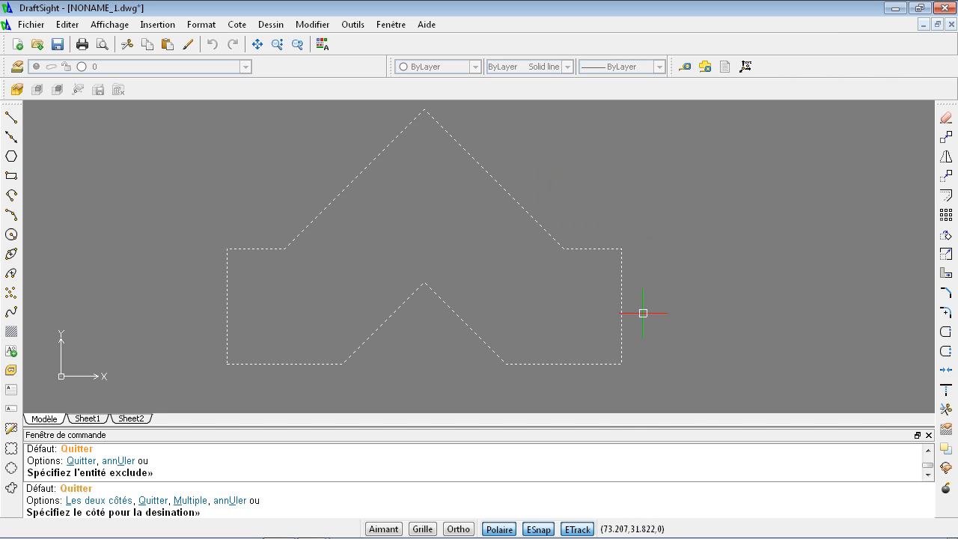
{"action": "left_click", "coordinate": [487, 254]}
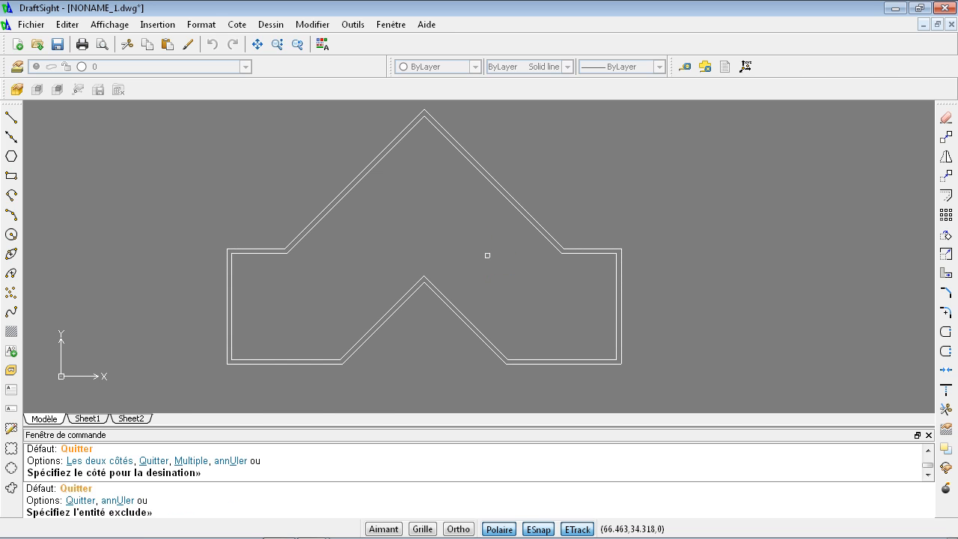
{"action": "scroll", "coordinate": [543, 250], "scroll_direction": "up", "scroll_amount": 4}
{"action": "scroll", "coordinate": [540, 249], "scroll_direction": "down", "scroll_amount": 4}
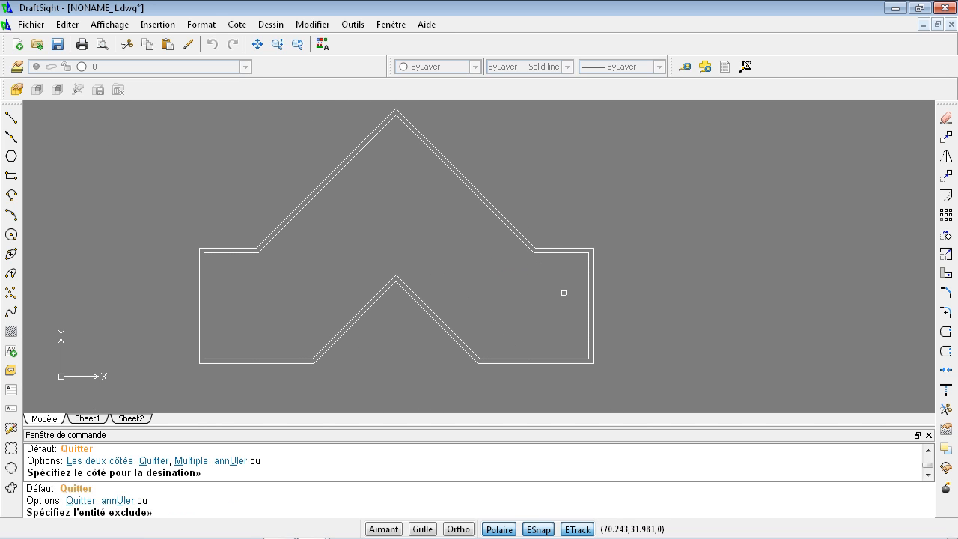
{"action": "middle_click_drag", "start_coordinate": [389, 343], "coordinate": [517, 320]}
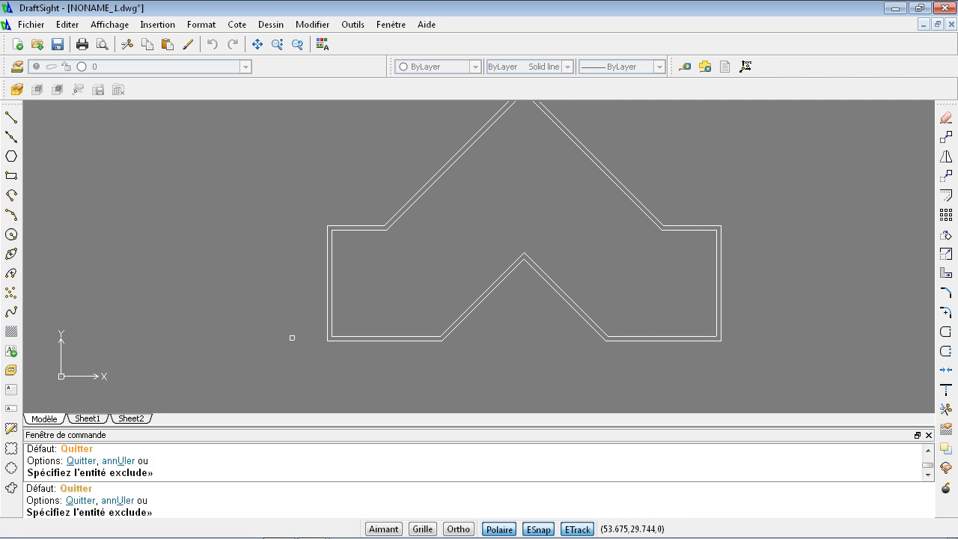
{"action": "scroll", "coordinate": [340, 340], "scroll_direction": "up", "scroll_amount": 2}
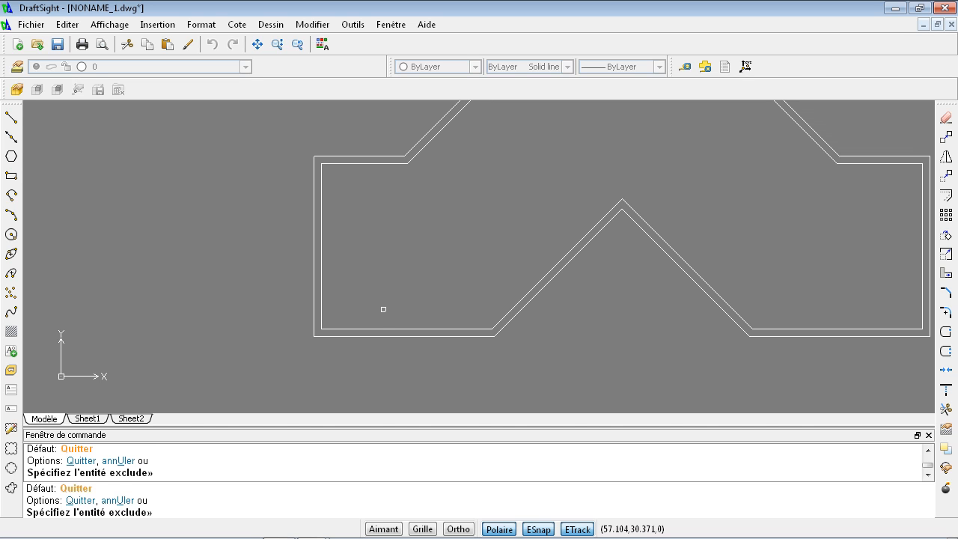
{"action": "key", "text": "Escape"}
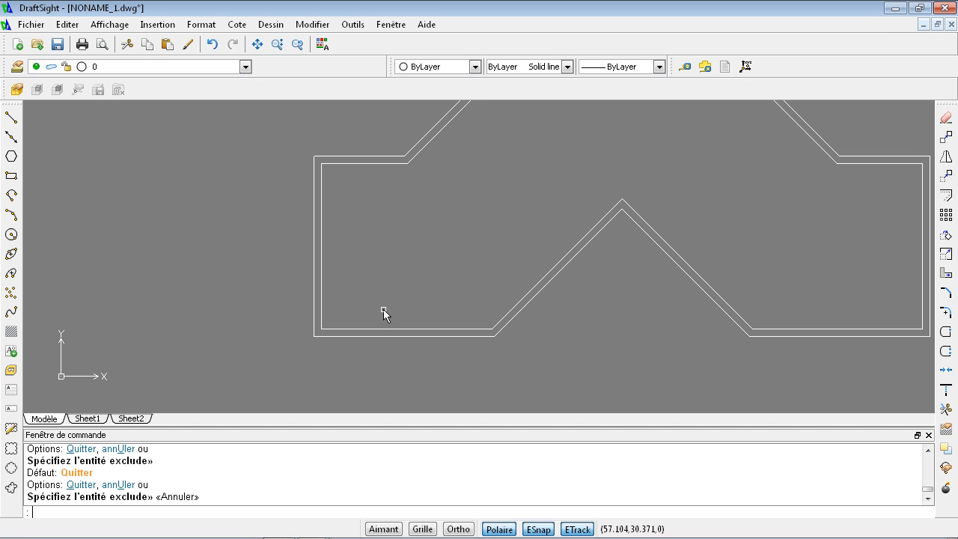
- Offset the inner outline a further 0.1 units inward to form a third contour
{"action": "left_click", "coordinate": [945, 196]}
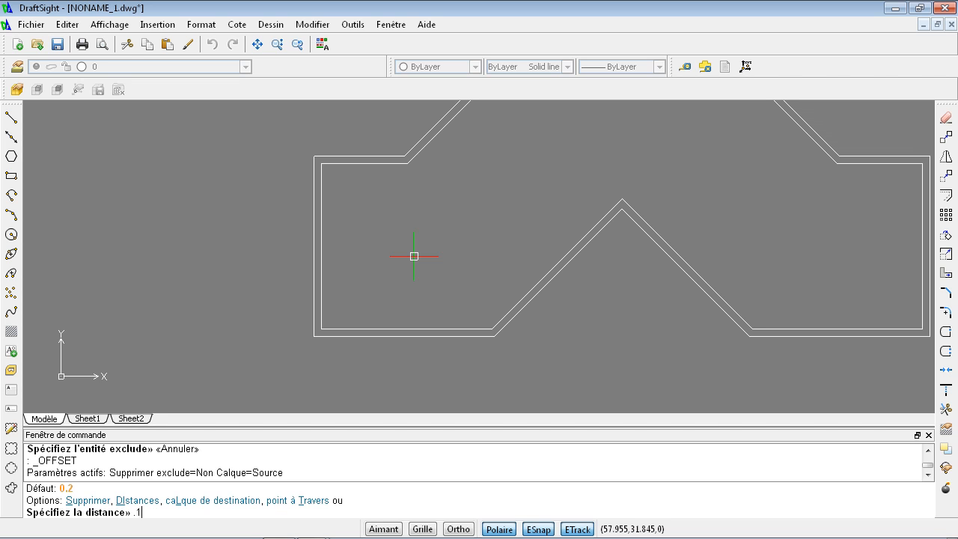
{"action": "key", "text": "Return"}
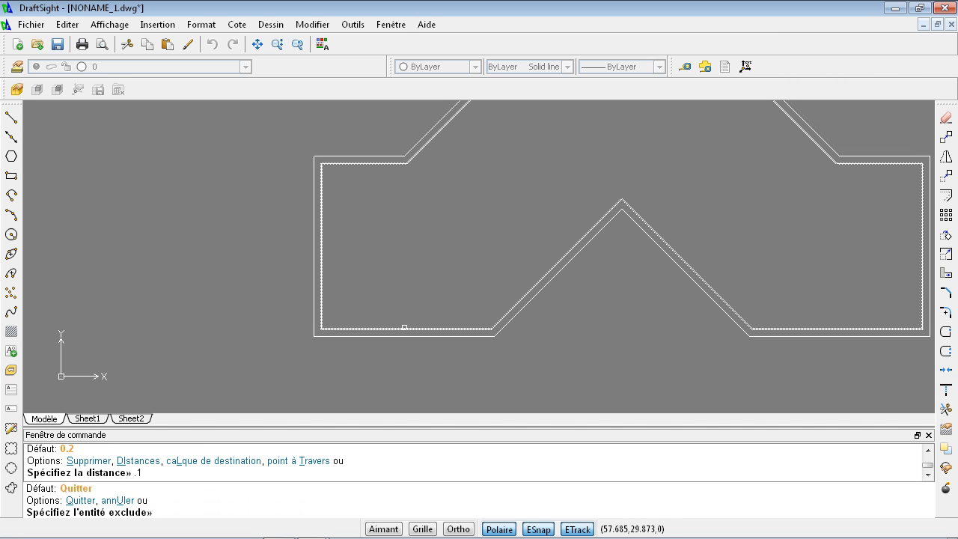
{"action": "left_click", "coordinate": [404, 328]}
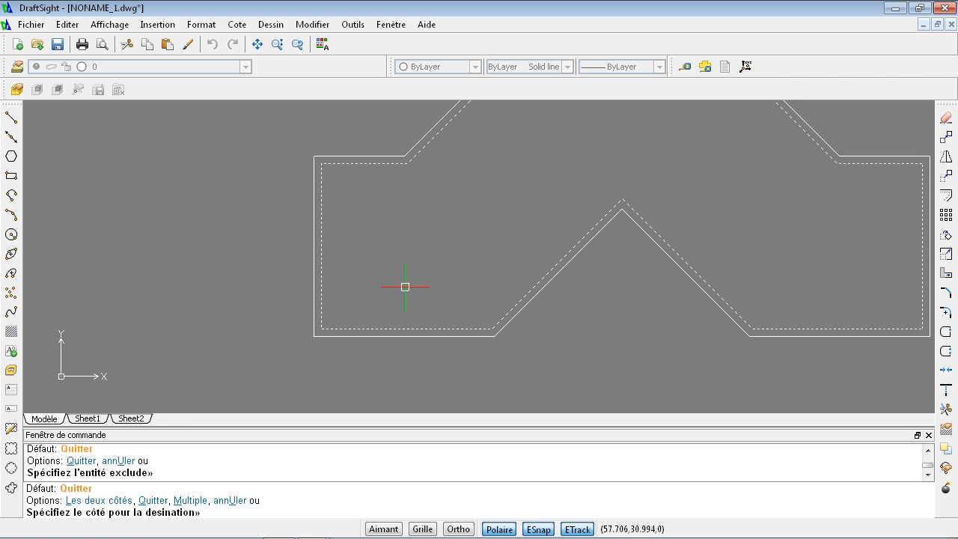
{"action": "left_click", "coordinate": [404, 286]}
{"action": "scroll", "coordinate": [415, 366], "scroll_direction": "up", "scroll_amount": 1}
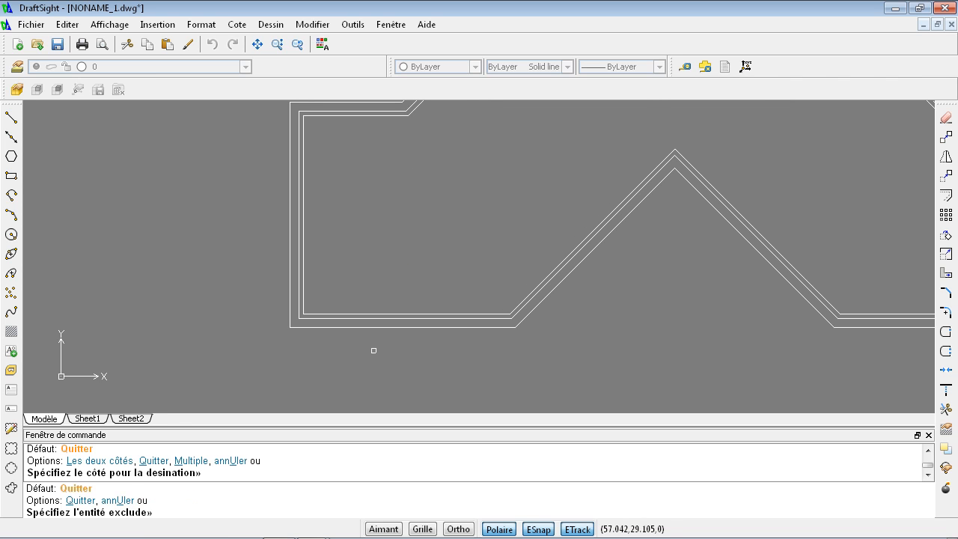
{"action": "scroll", "coordinate": [374, 346], "scroll_direction": "down", "scroll_amount": 2}
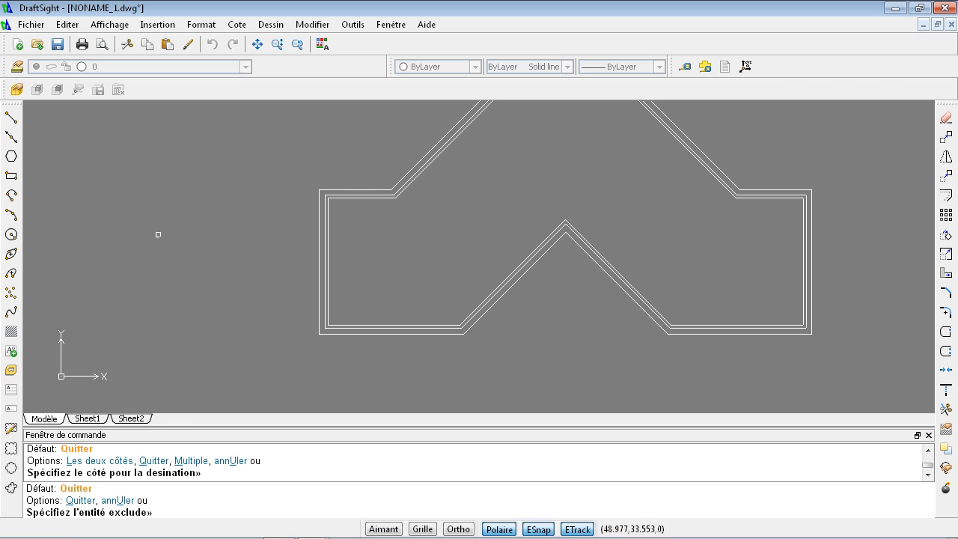
- Draw a vertical line across the lower wall, starting 1.5 units right of the outer lower-left corner and ending perpendicular to the innermost contour
{"action": "left_click", "coordinate": [11, 118]}
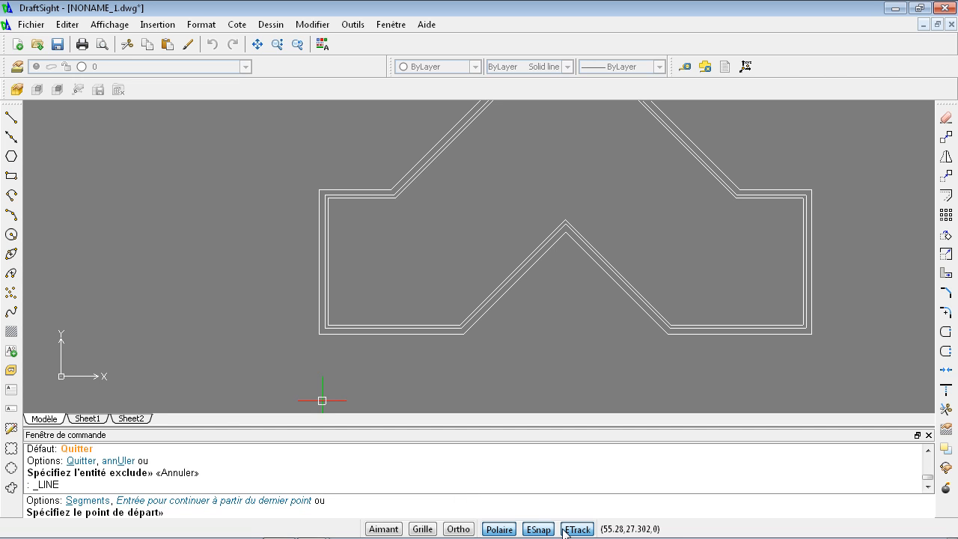
{"action": "scroll", "coordinate": [319, 345], "scroll_direction": "up", "scroll_amount": 3}
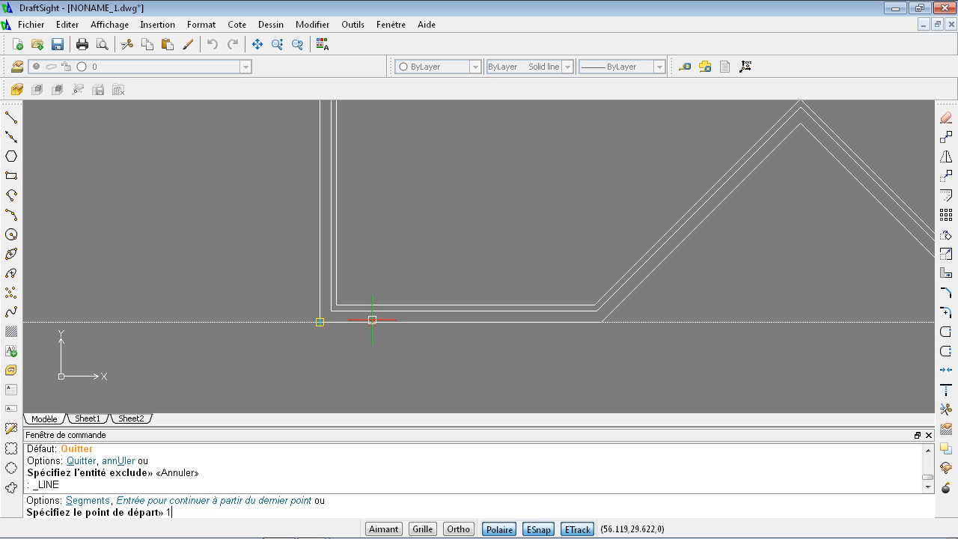
{"action": "type", "text": "5"}
{"action": "key", "text": "Return"}
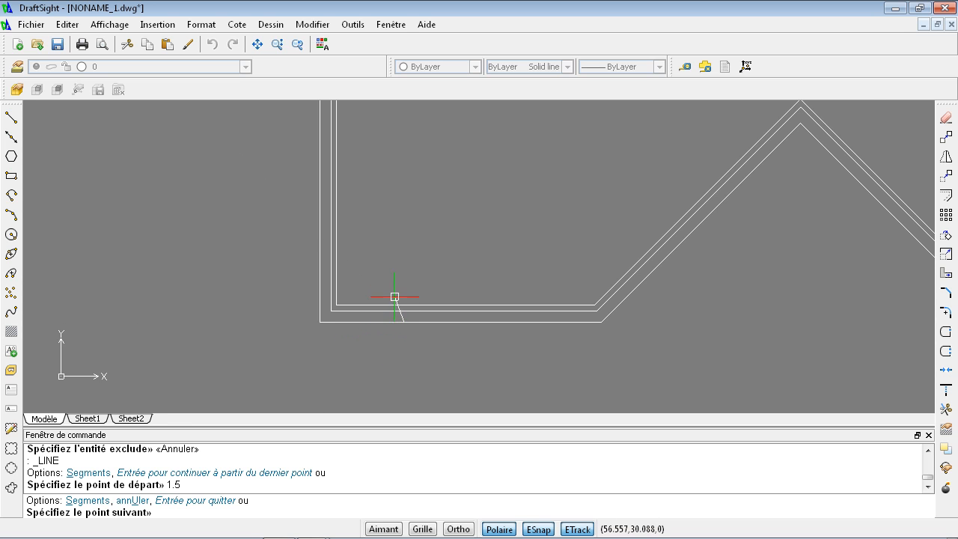
{"action": "scroll", "coordinate": [400, 310], "scroll_direction": "up", "scroll_amount": 3}
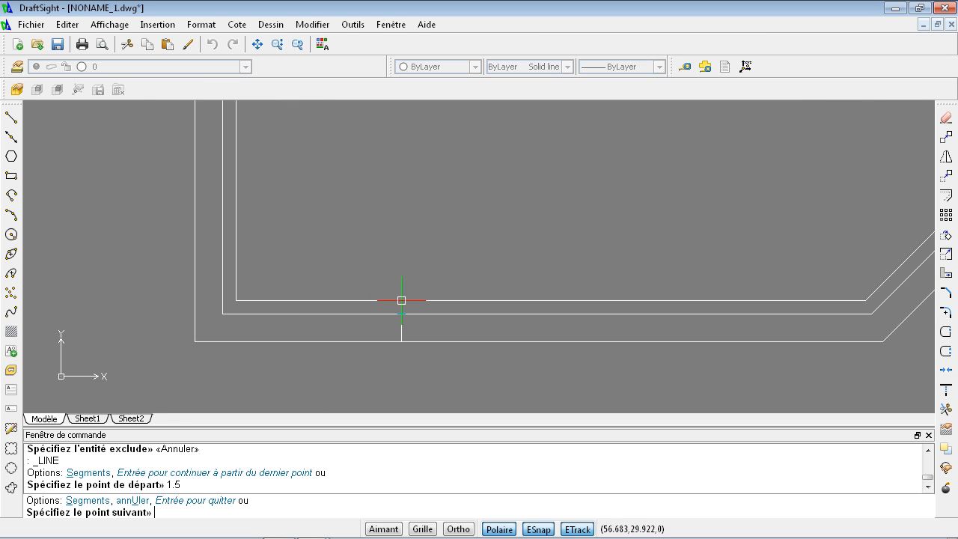
{"action": "scroll", "coordinate": [401, 300], "scroll_direction": "up", "scroll_amount": 2}
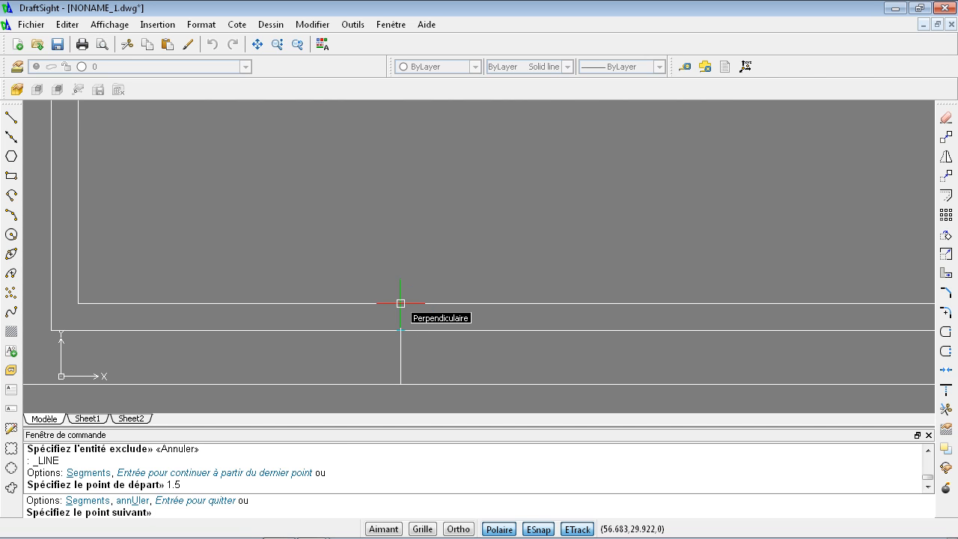
{"action": "left_click", "coordinate": [401, 303]}
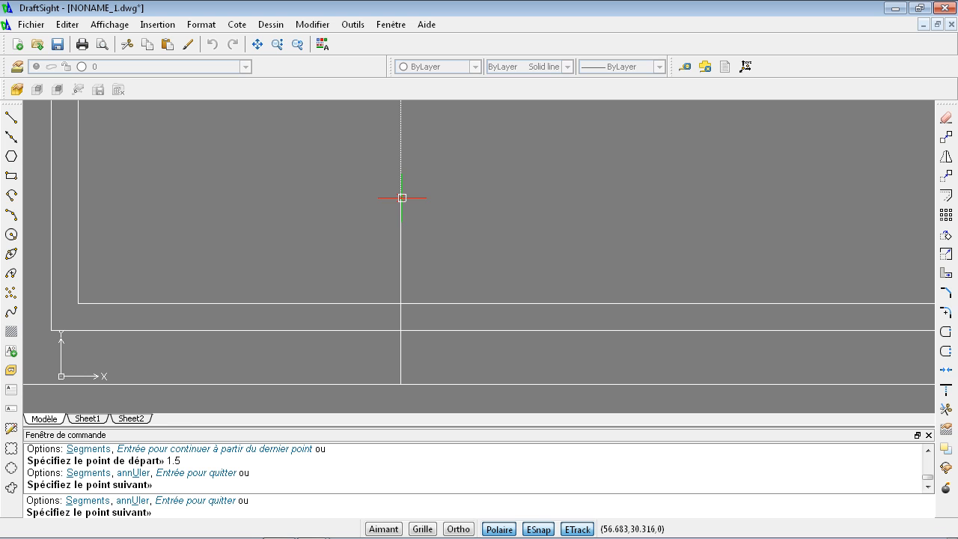
{"action": "key", "text": "Escape"}
- Copy the vertical wall line 0.9 units to the right, using its lower endpoint as the base point
{"action": "scroll", "coordinate": [385, 243], "scroll_direction": "down", "scroll_amount": 1}
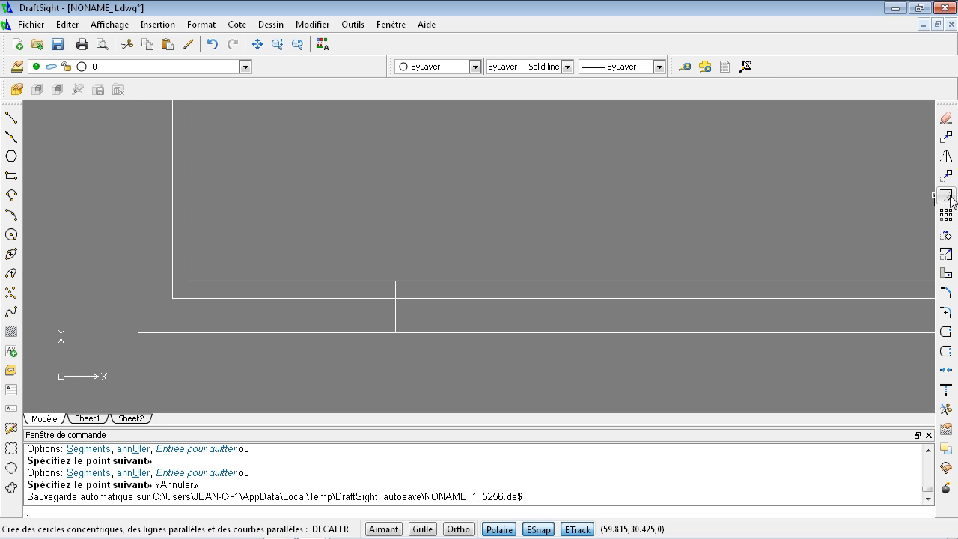
{"action": "left_click", "coordinate": [945, 139]}
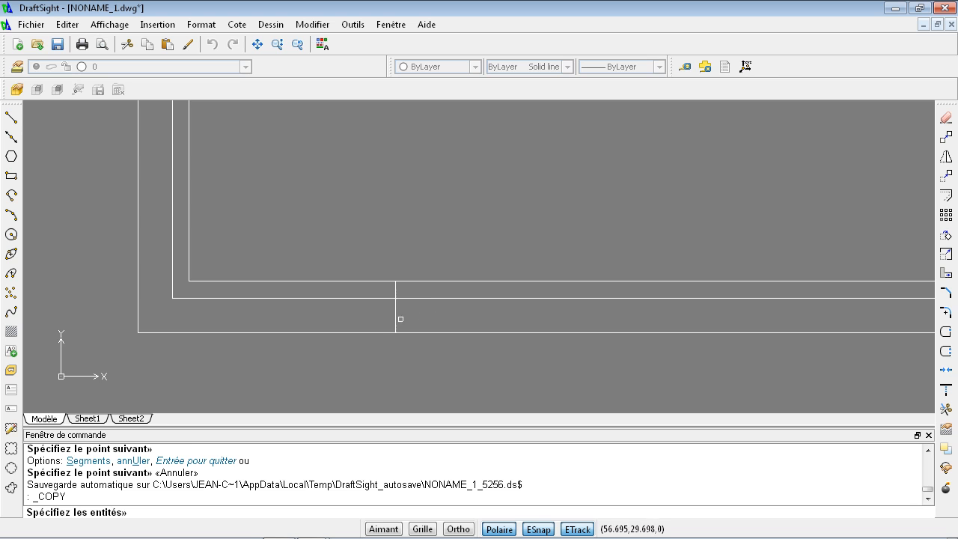
{"action": "left_click", "coordinate": [393, 322]}
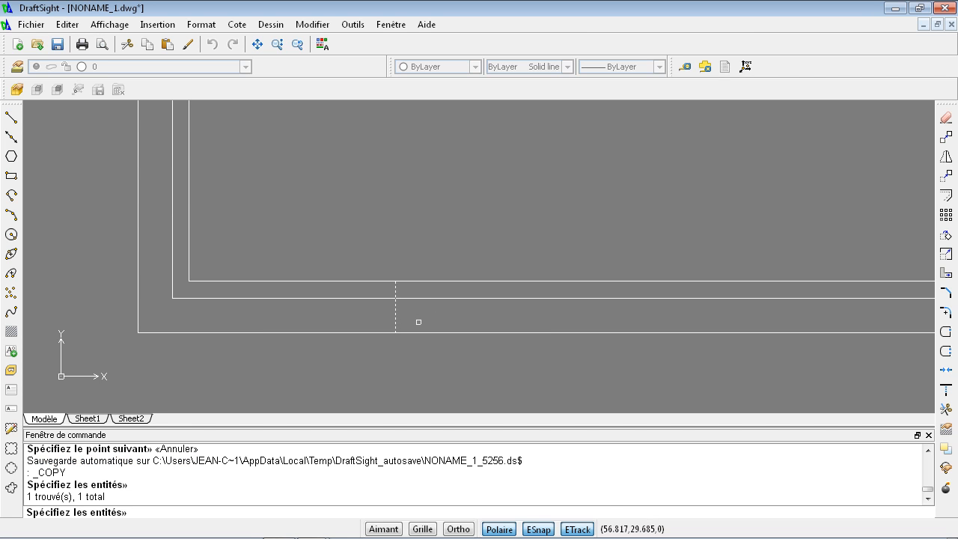
{"action": "key", "text": "Return"}
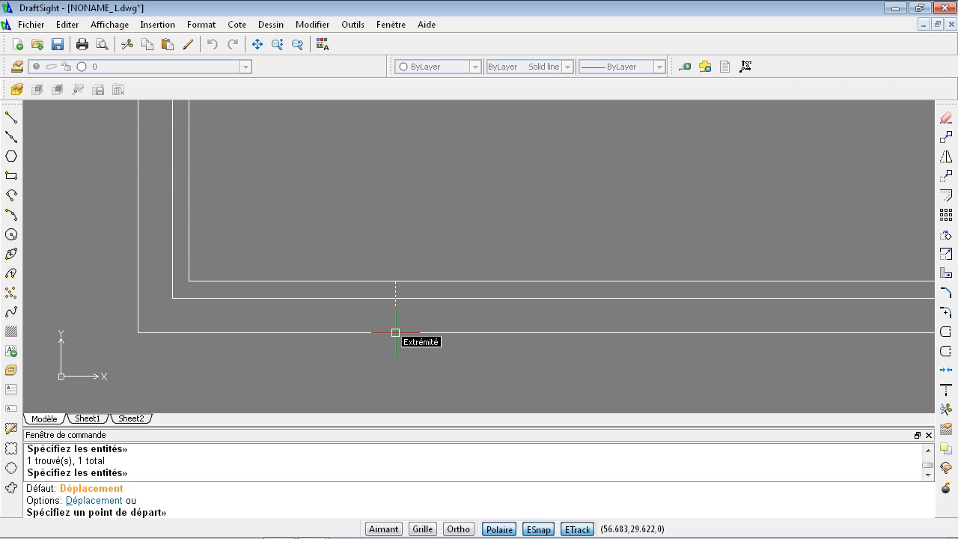
{"action": "left_click", "coordinate": [395, 332]}
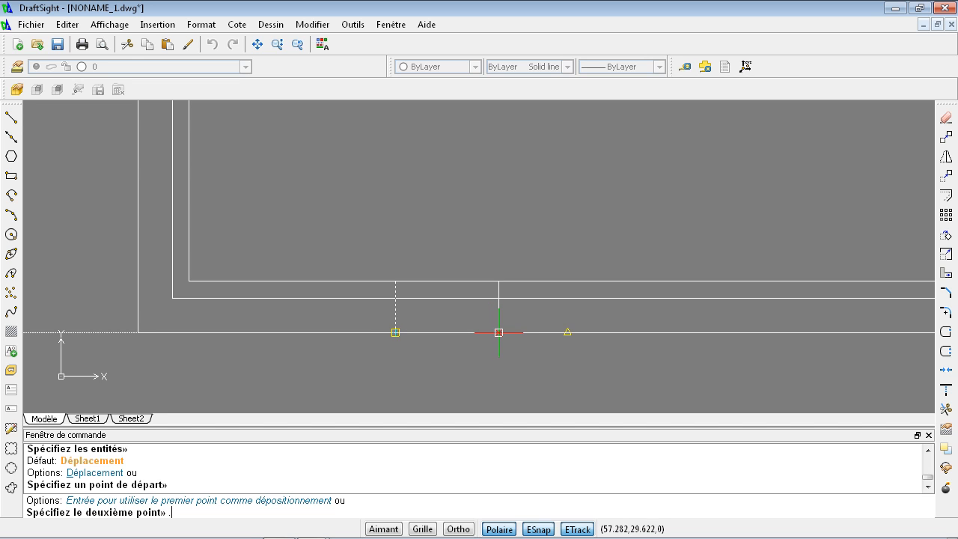
{"action": "key", "text": "Return"}
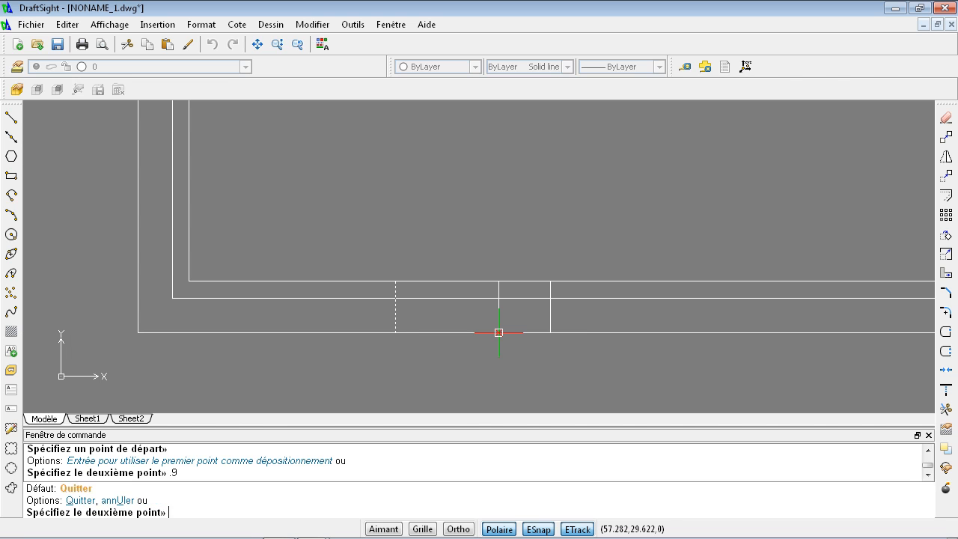
- Trim the three wall contours between the two vertical lines in the lower wall to create the opening
{"action": "key", "text": "Escape"}
{"action": "scroll", "coordinate": [439, 366], "scroll_direction": "down", "scroll_amount": 3}
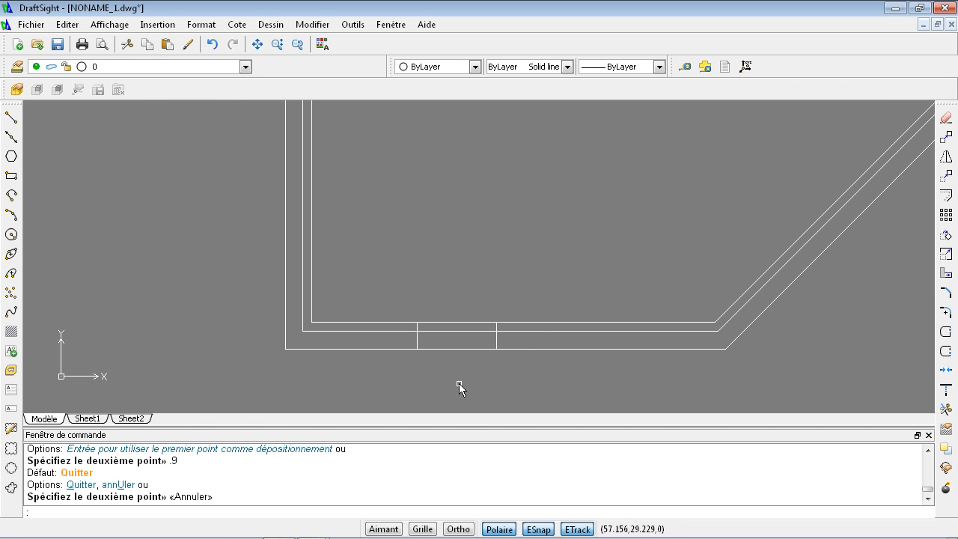
{"action": "scroll", "coordinate": [450, 368], "scroll_direction": "down", "scroll_amount": 1}
{"action": "middle_click_drag", "start_coordinate": [427, 362], "coordinate": [366, 320]}
{"action": "scroll", "coordinate": [379, 333], "scroll_direction": "down", "scroll_amount": 1}
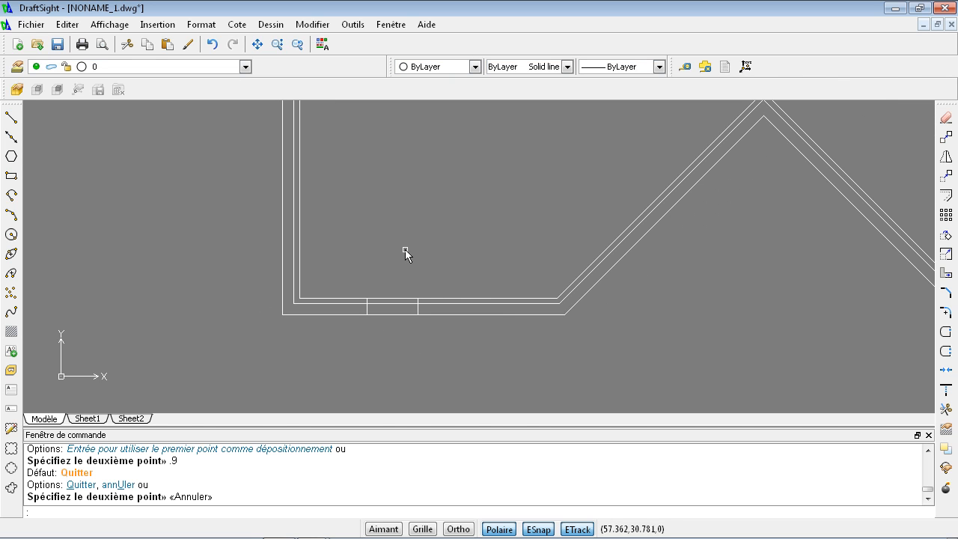
{"action": "middle_click_drag", "start_coordinate": [402, 262], "coordinate": [391, 332]}
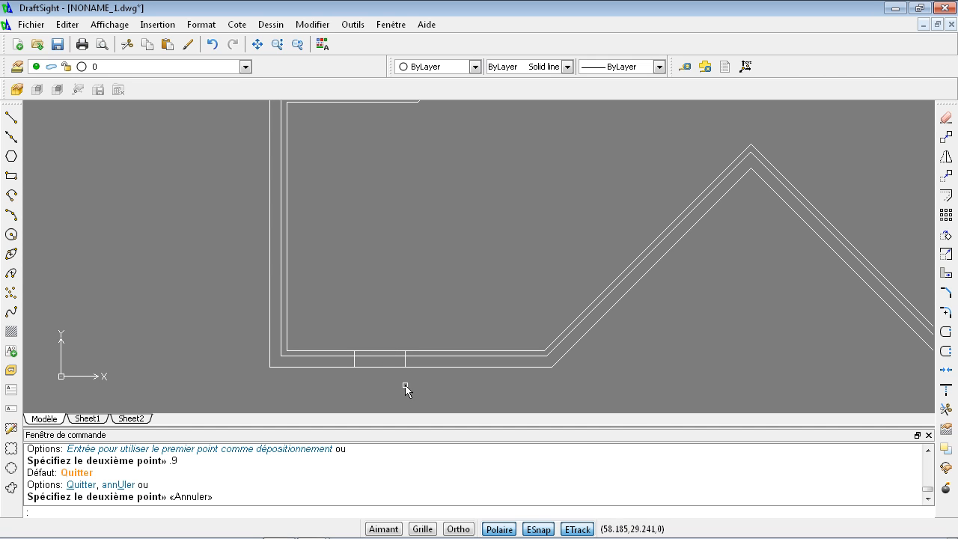
{"action": "left_click", "coordinate": [944, 410]}
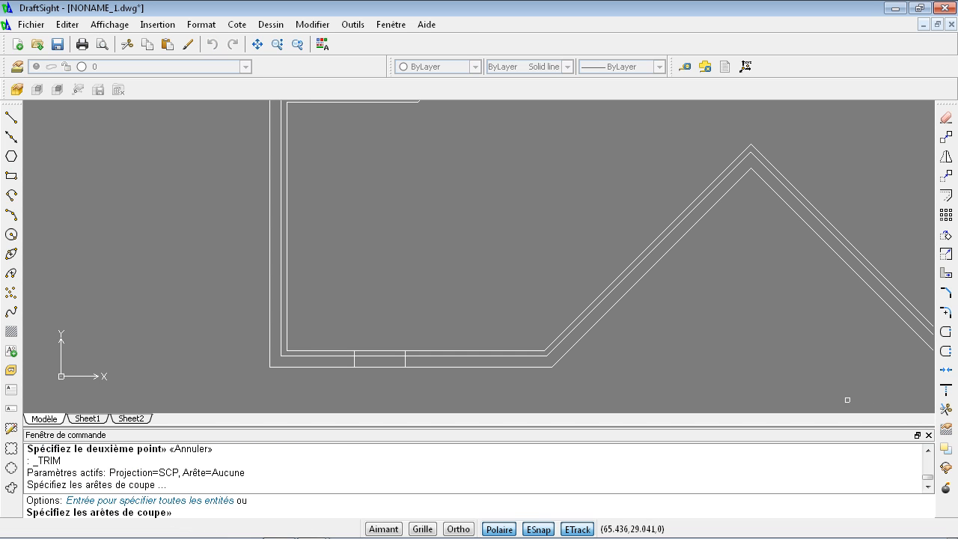
{"action": "left_click", "coordinate": [509, 399]}
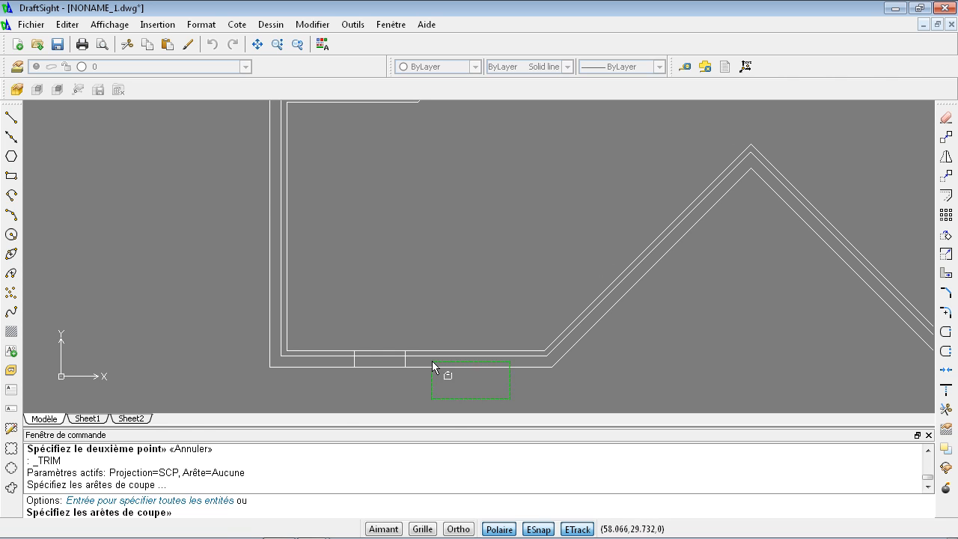
{"action": "left_click", "coordinate": [258, 296]}
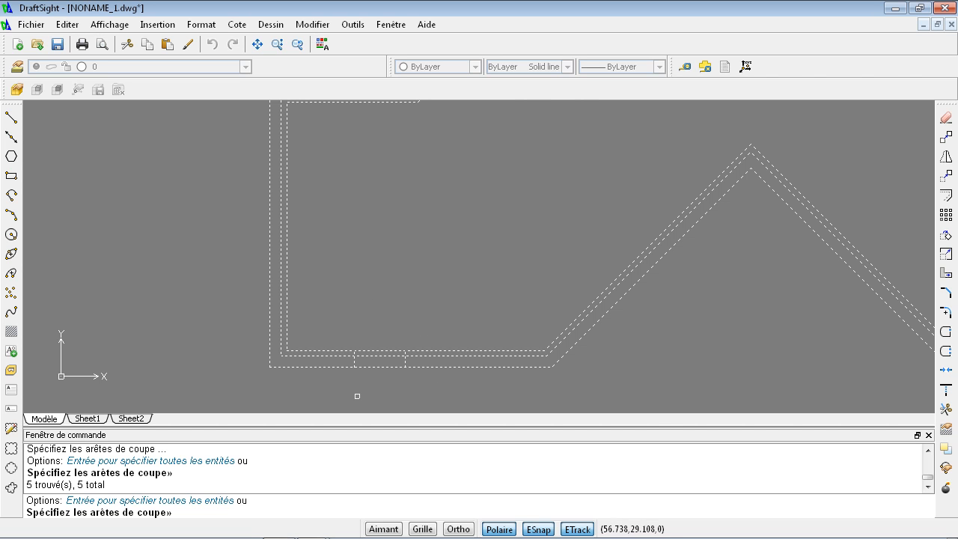
{"action": "key", "text": "Return"}
{"action": "scroll", "coordinate": [377, 374], "scroll_direction": "up", "scroll_amount": 3}
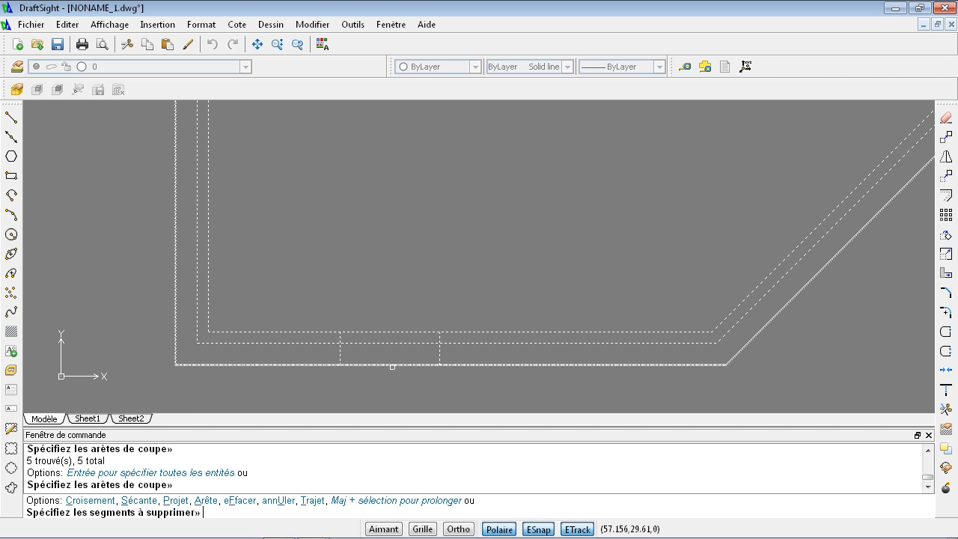
{"action": "left_click", "coordinate": [393, 364]}
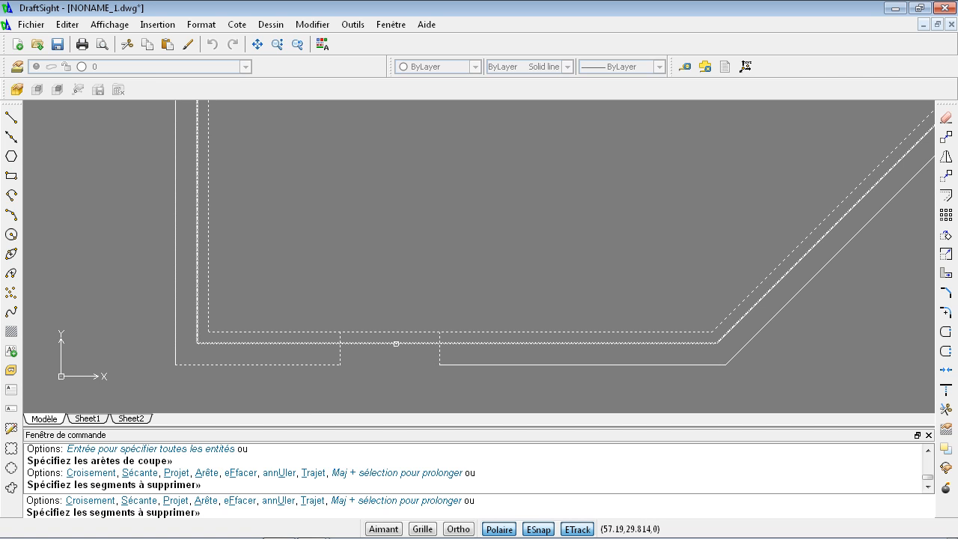
{"action": "left_click", "coordinate": [395, 346]}
{"action": "left_click", "coordinate": [396, 331]}
{"action": "scroll", "coordinate": [404, 358], "scroll_direction": "down", "scroll_amount": 2}
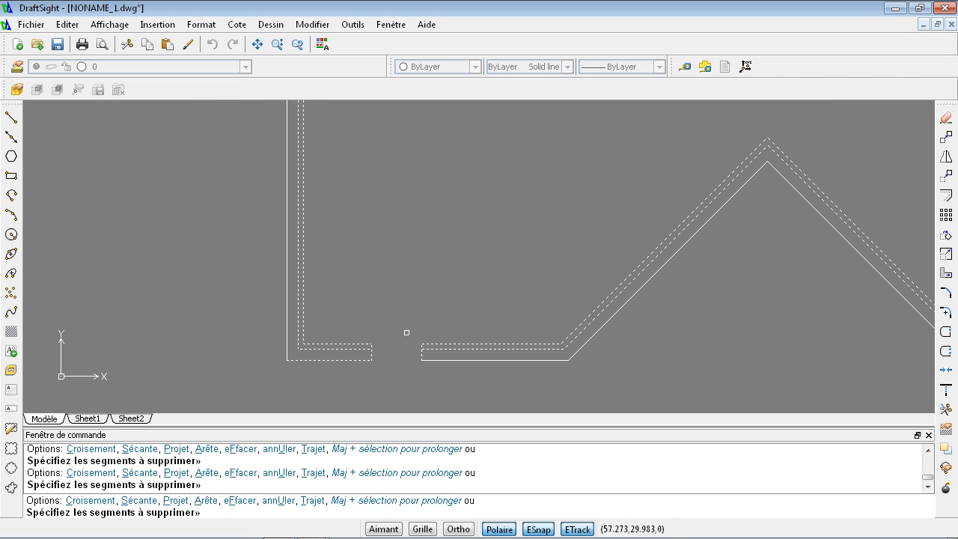
{"action": "scroll", "coordinate": [378, 346], "scroll_direction": "up", "scroll_amount": 2}
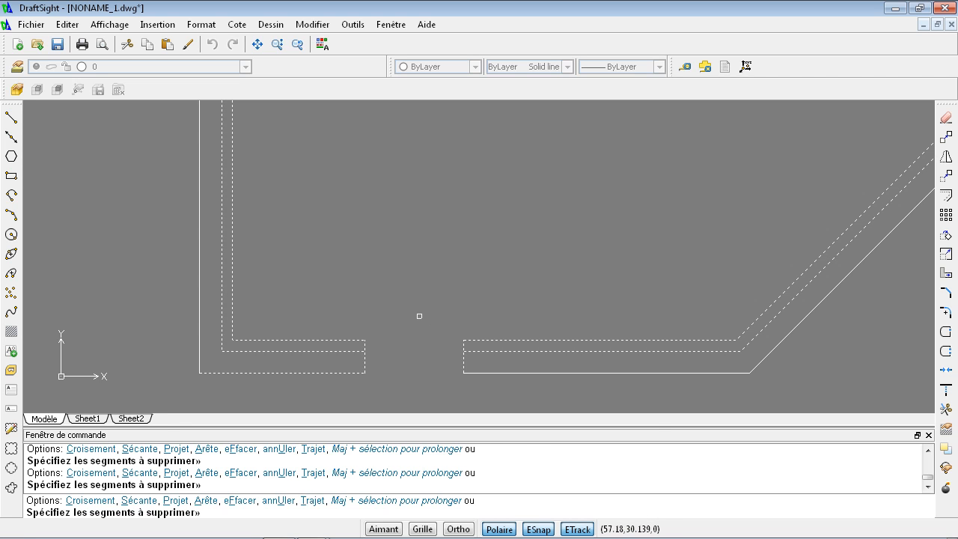
{"action": "key", "text": "Escape"}
{"action": "scroll", "coordinate": [419, 316], "scroll_direction": "down", "scroll_amount": 5}
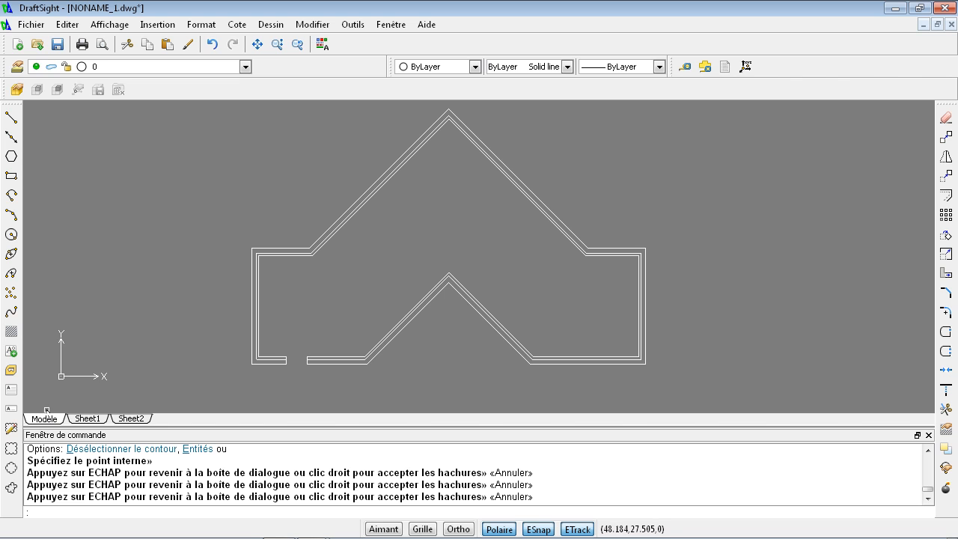
- Switch to Sheet1 and open the properties of its viewport
{"action": "left_click", "coordinate": [88, 419]}
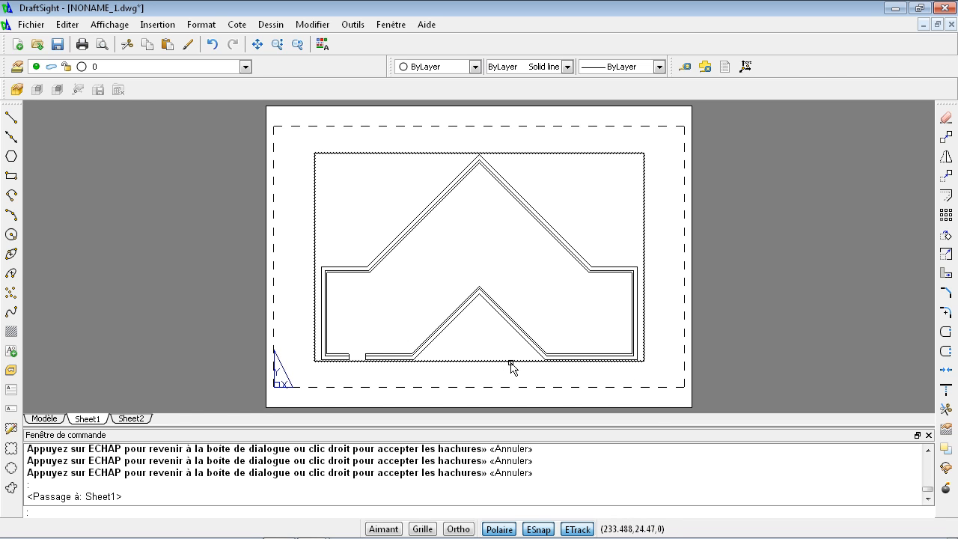
{"action": "key", "text": "Escape"}
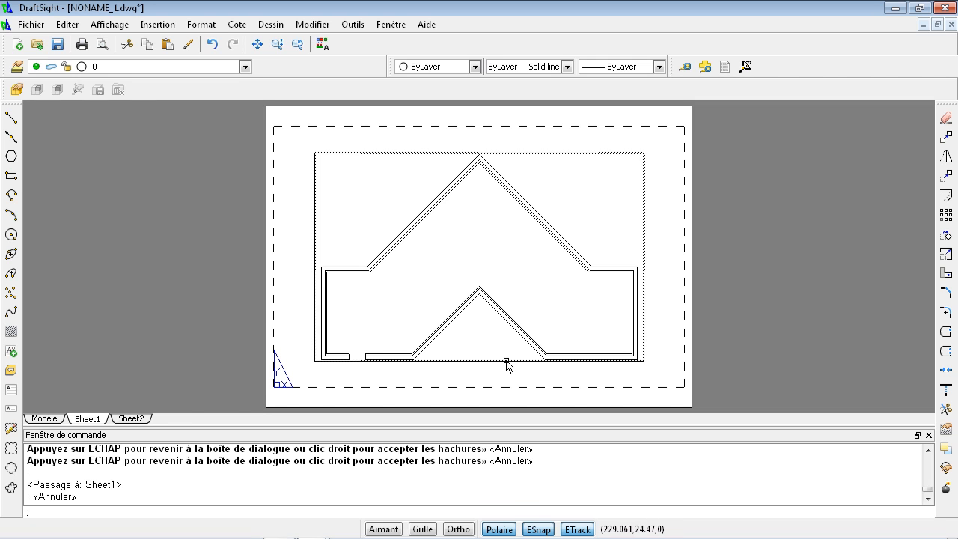
{"action": "left_click", "coordinate": [508, 361]}
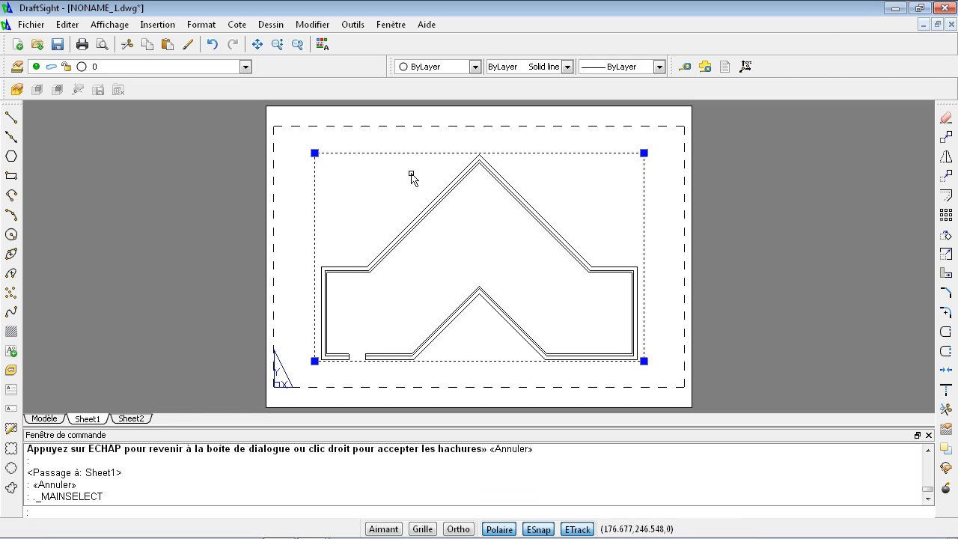
{"action": "left_click", "coordinate": [322, 45]}
{"action": "left_click_drag", "start_coordinate": [344, 142], "coordinate": [192, 124]}
{"action": "left_click_drag", "start_coordinate": [249, 190], "coordinate": [235, 235]}
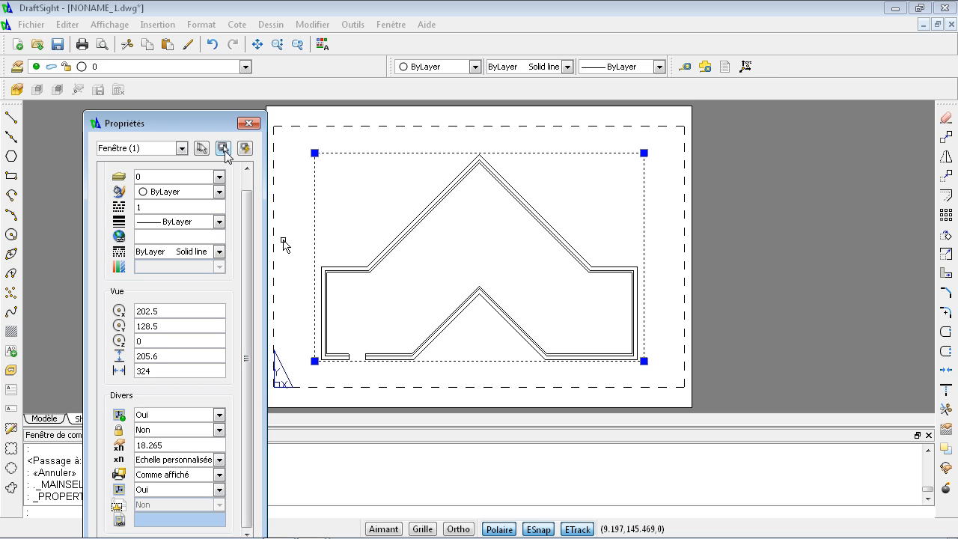
{"action": "left_click_drag", "start_coordinate": [204, 116], "coordinate": [202, 65]}
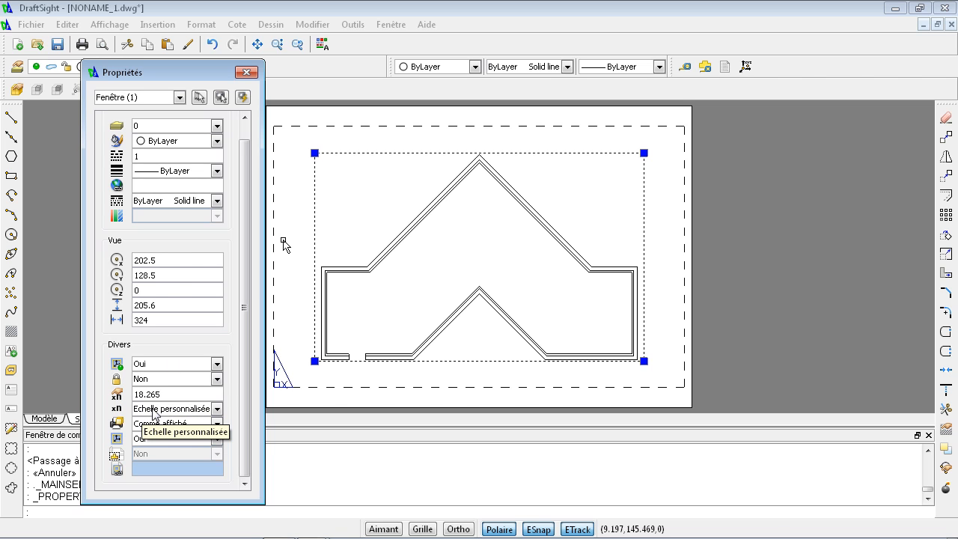
- Set the viewport's custom scale to 10
{"action": "left_click", "coordinate": [216, 409]}
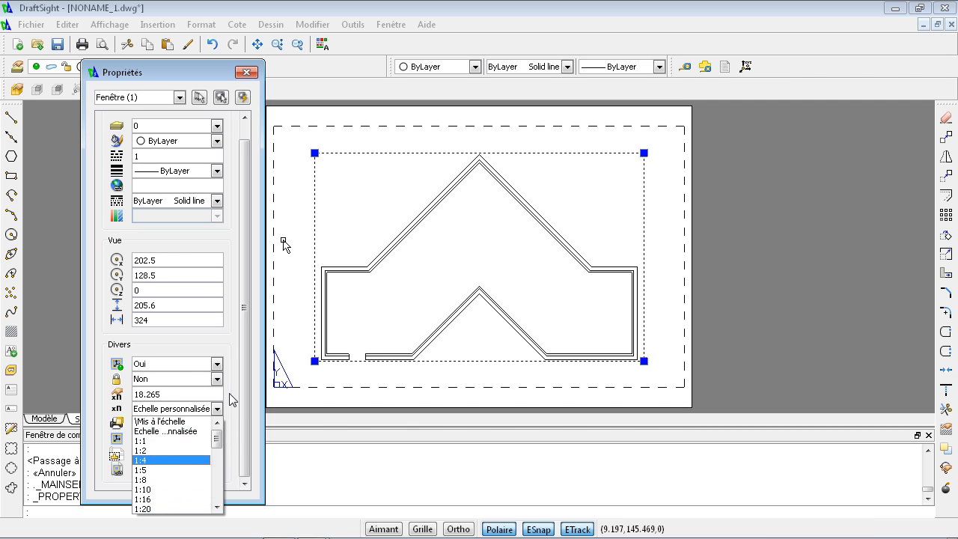
{"action": "left_click", "coordinate": [167, 392]}
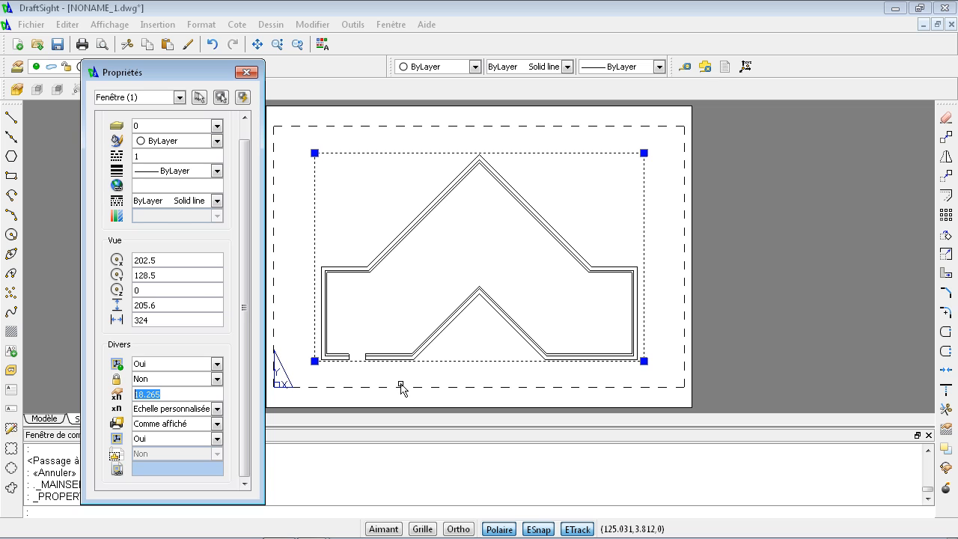
{"action": "type", "text": "10"}
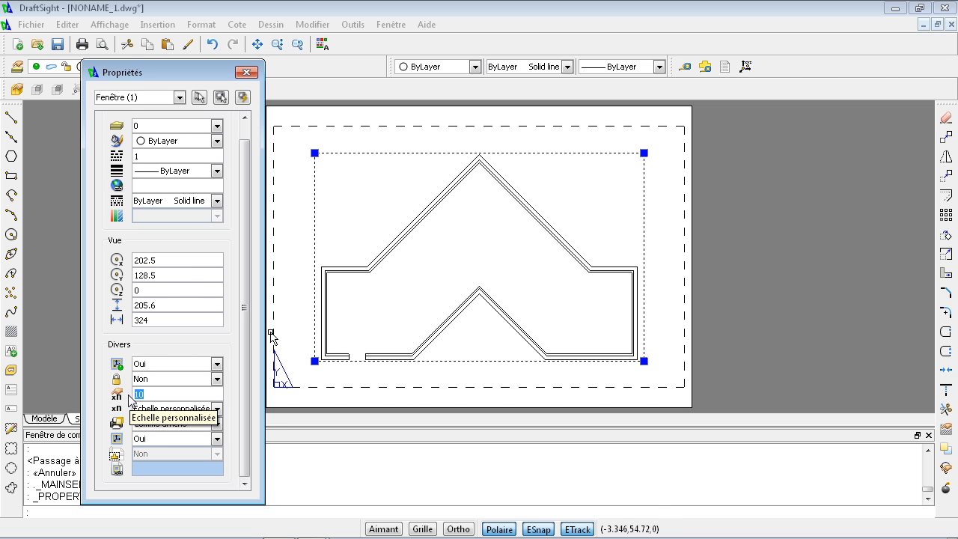
{"action": "left_click", "coordinate": [173, 379]}
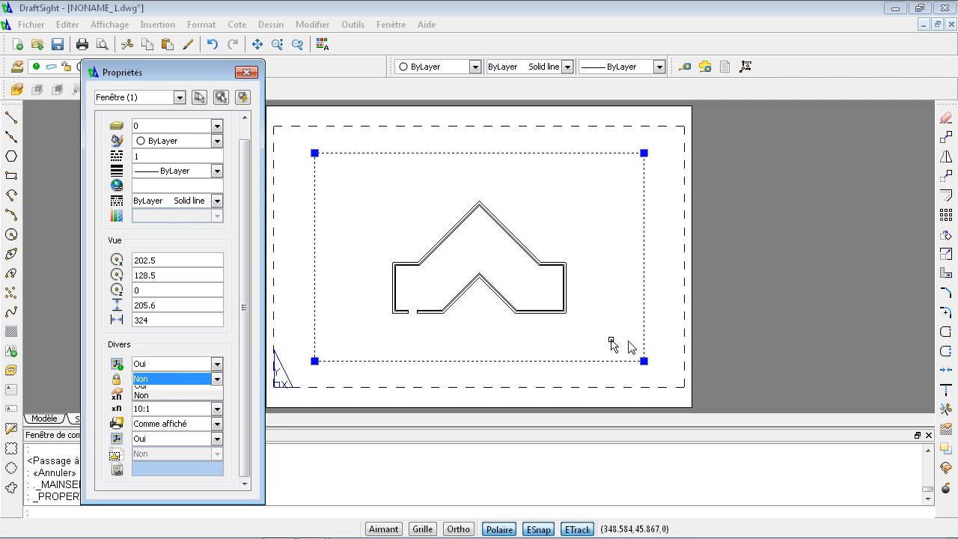
{"action": "left_click", "coordinate": [181, 395]}
{"action": "left_click", "coordinate": [184, 413]}
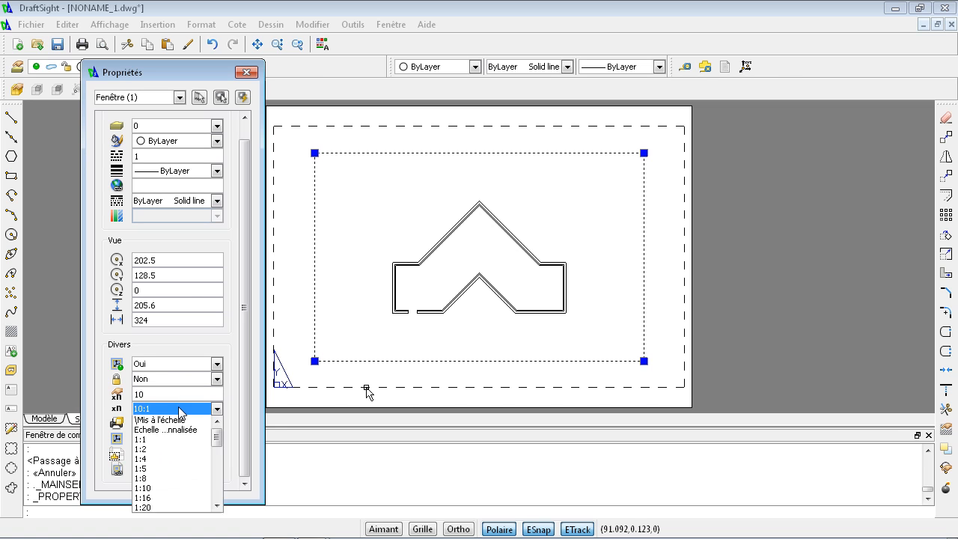
- Set the viewport's custom scale to 20
{"action": "left_click", "coordinate": [164, 393]}
{"action": "left_click", "coordinate": [156, 396]}
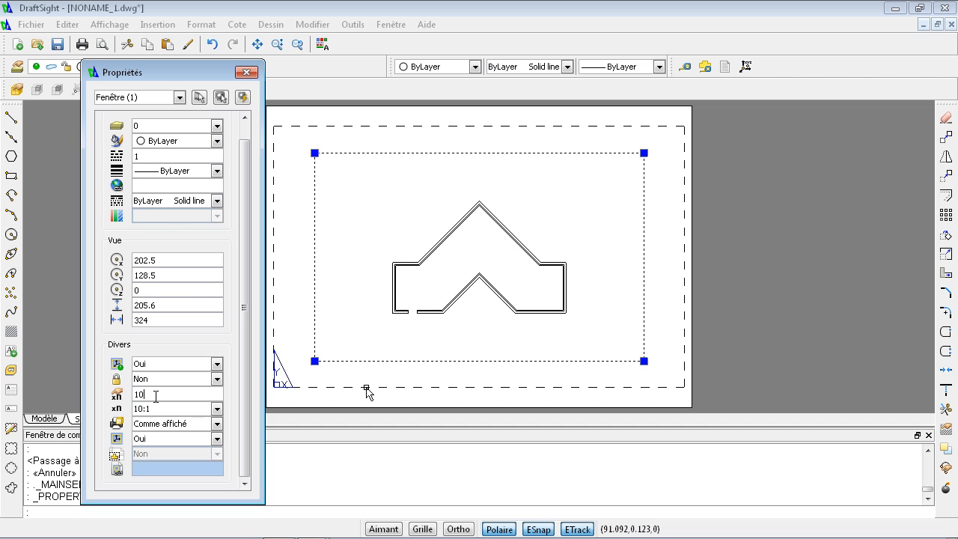
{"action": "left_click_drag", "start_coordinate": [156, 395], "coordinate": [128, 391]}
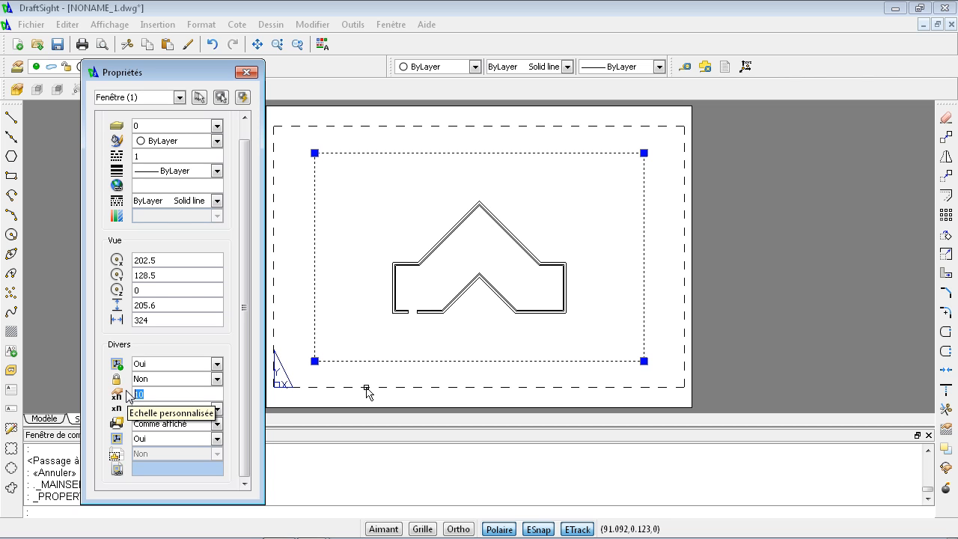
{"action": "type", "text": "20"}
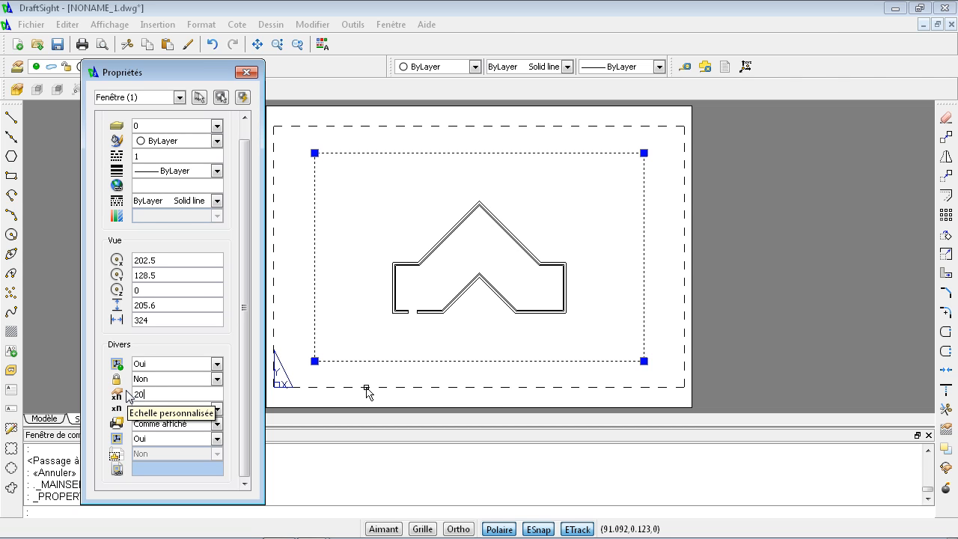
{"action": "left_click", "coordinate": [183, 378]}
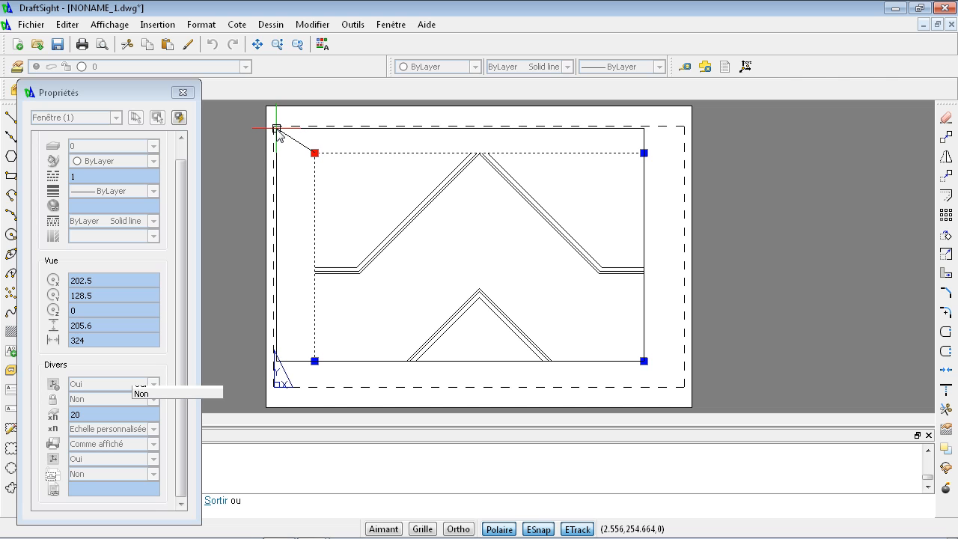
- Stretch the viewport's corners outward to just inside the sheet's dashed printable area
{"action": "left_click", "coordinate": [277, 130]}
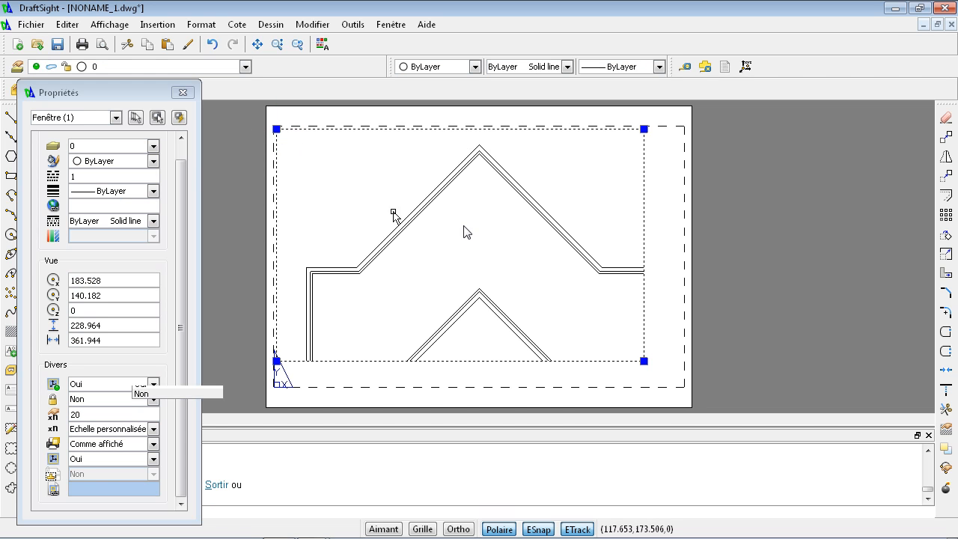
{"action": "left_click", "coordinate": [644, 130]}
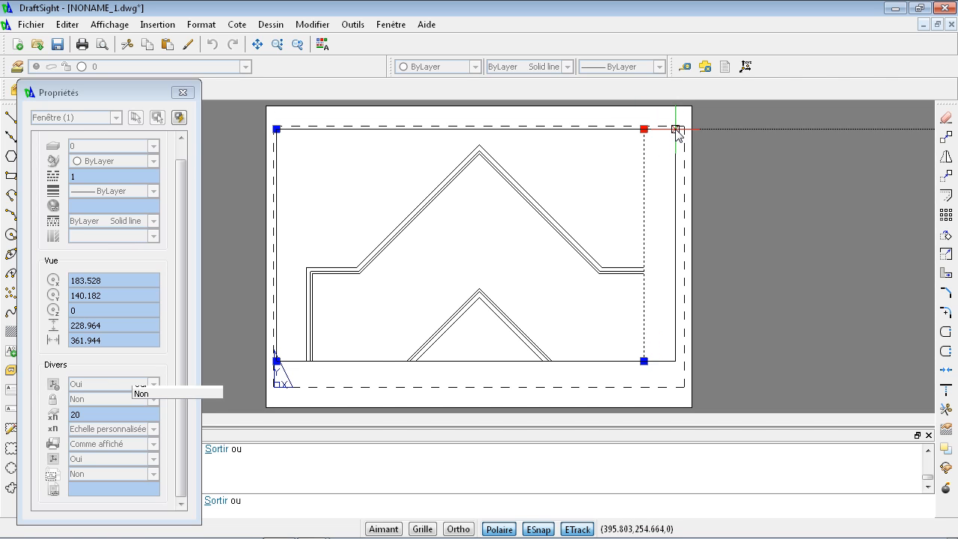
{"action": "left_click", "coordinate": [677, 129]}
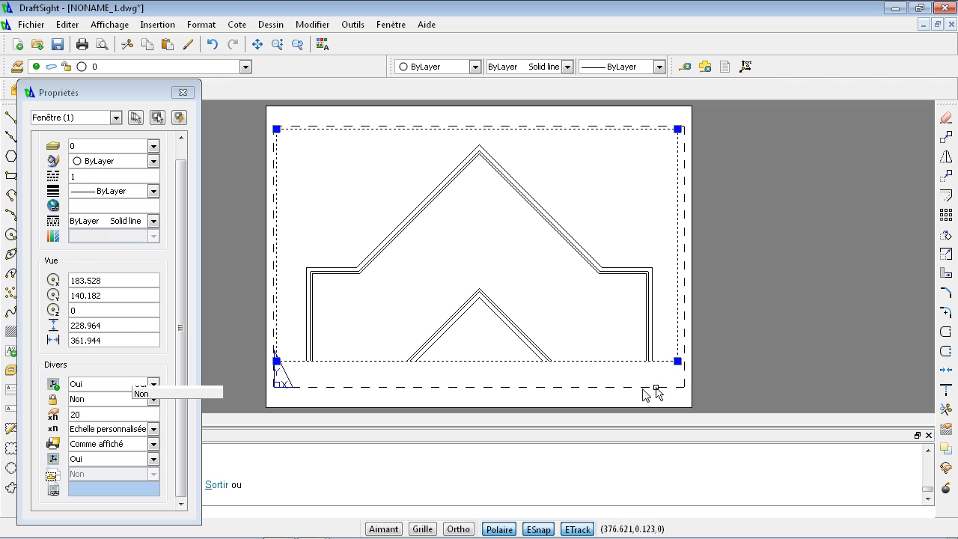
{"action": "left_click", "coordinate": [677, 361]}
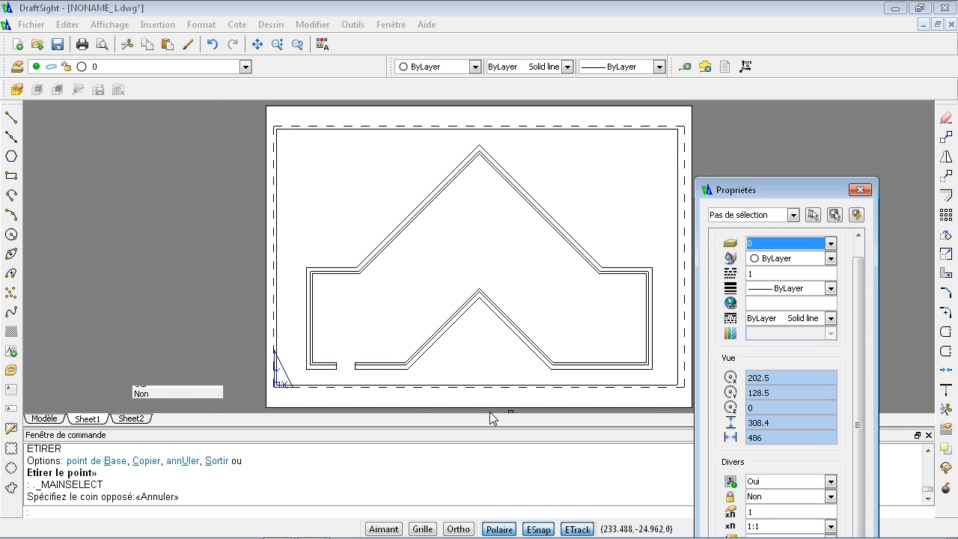
- Set up printing of Sheet1 with the PDF printer and check the print preview
{"action": "left_click", "coordinate": [92, 418]}
{"action": "right_click", "coordinate": [92, 420]}
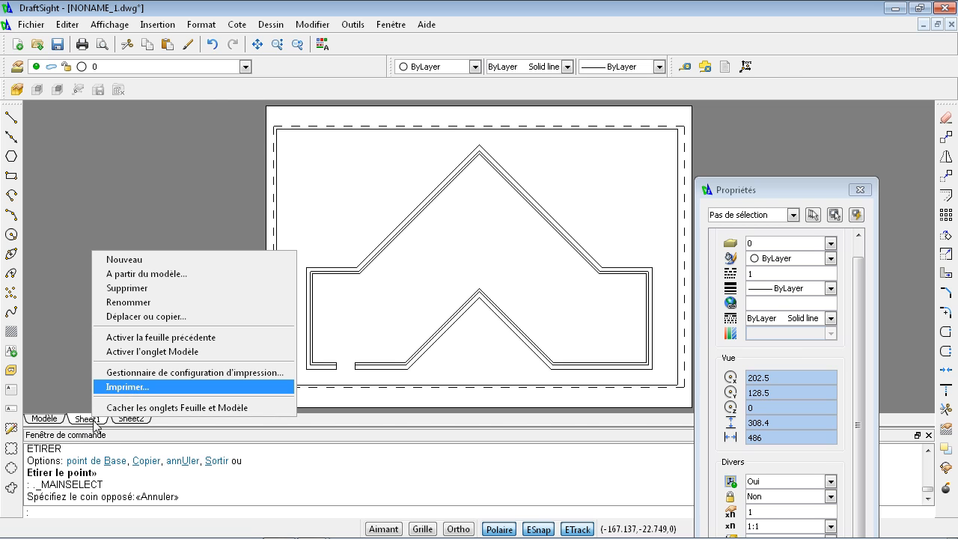
{"action": "left_click", "coordinate": [124, 387]}
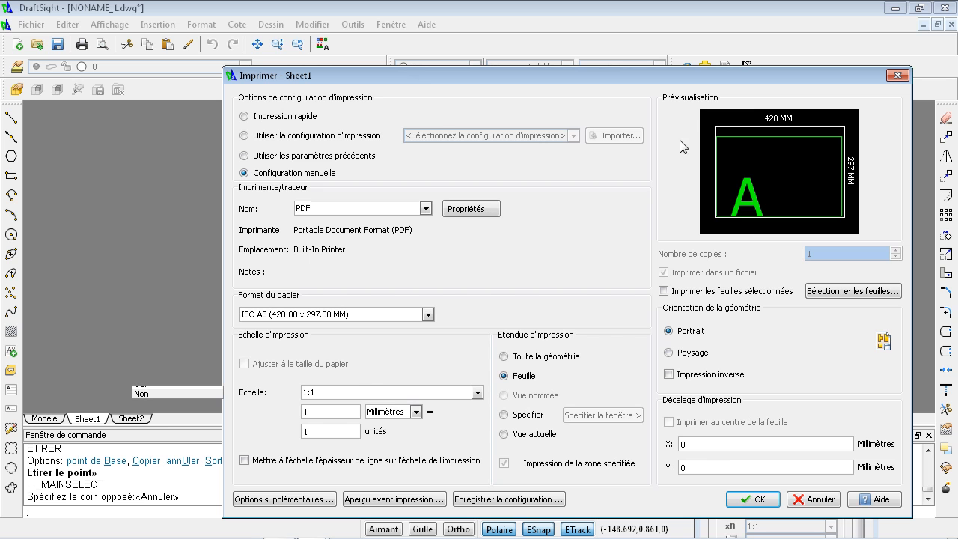
{"action": "left_click", "coordinate": [425, 210]}
{"action": "left_click", "coordinate": [426, 209]}
{"action": "left_click", "coordinate": [425, 209]}
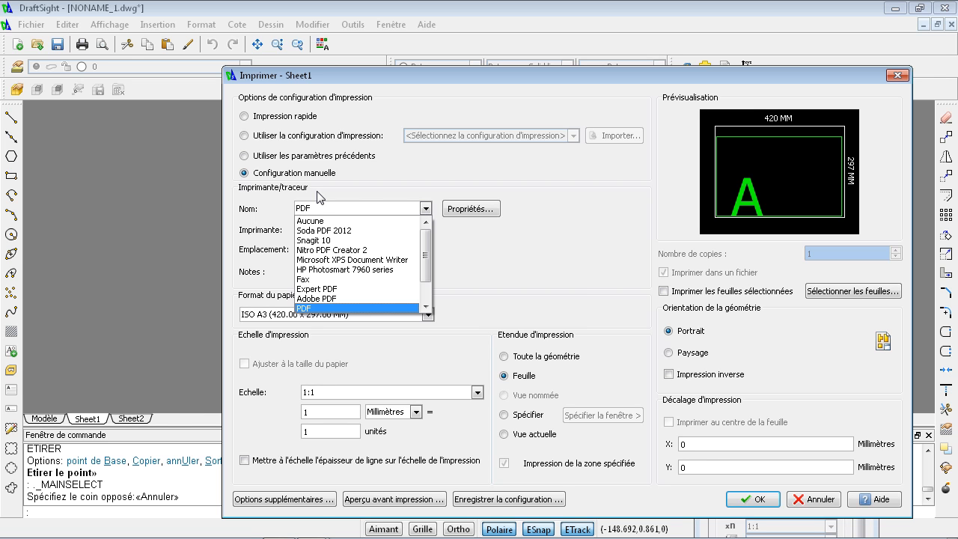
{"action": "left_click", "coordinate": [303, 308]}
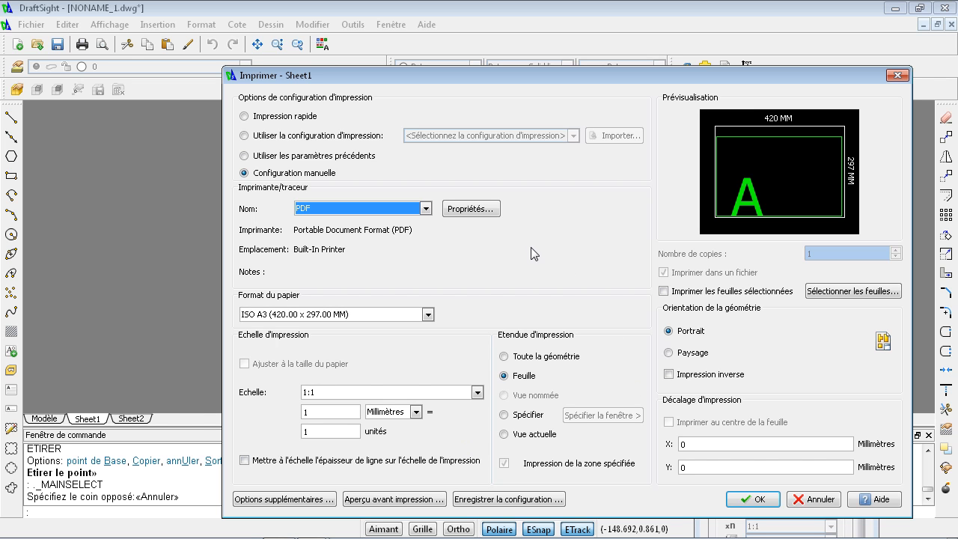
{"action": "left_click", "coordinate": [378, 503]}
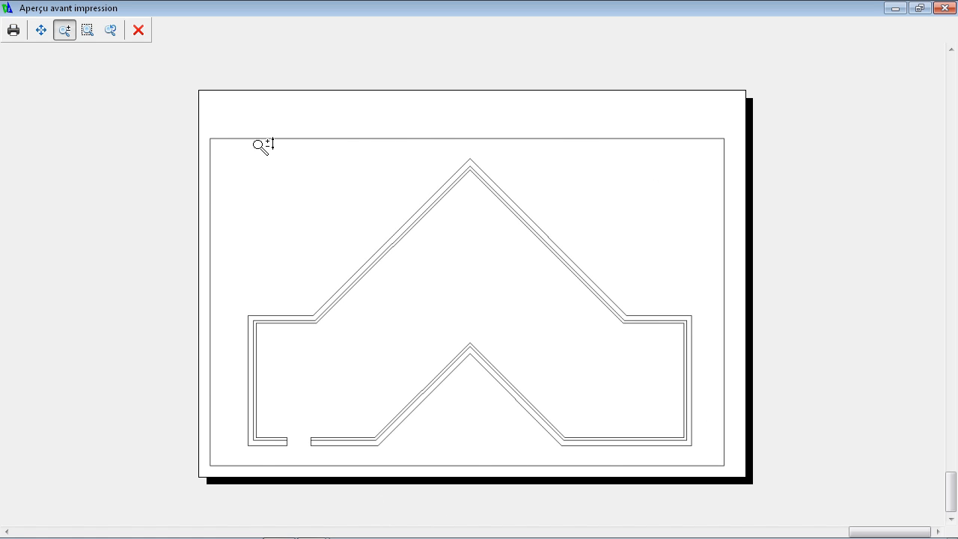
{"action": "left_click", "coordinate": [139, 31]}
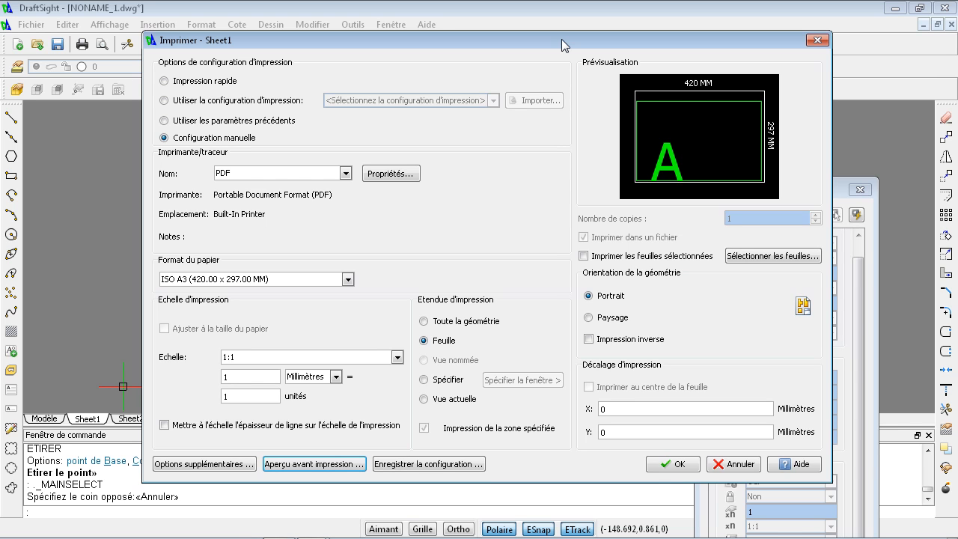